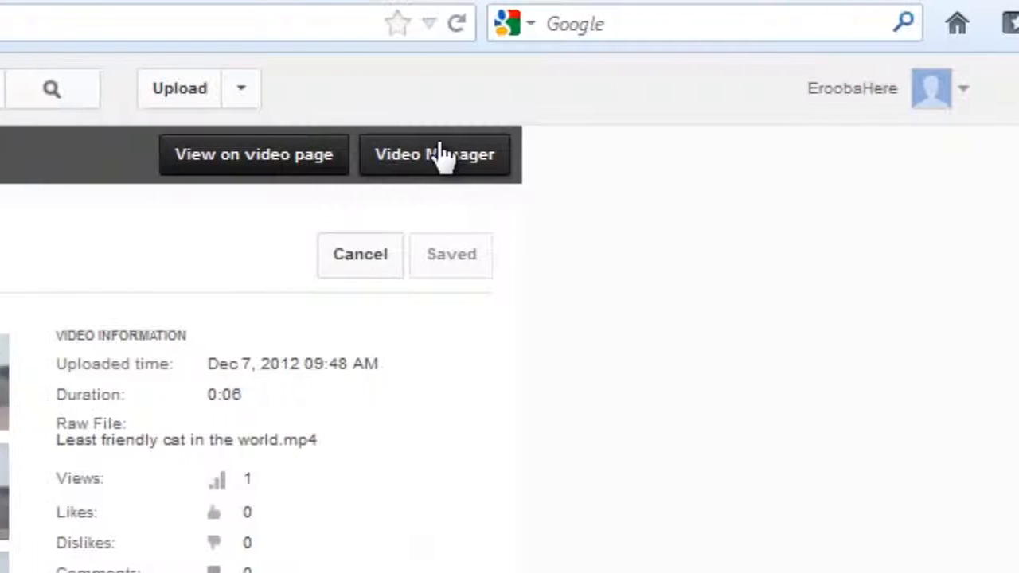
- From Video Manager, open the annotations editor for the video "Least friendly cat in the world"
click(195, 97)
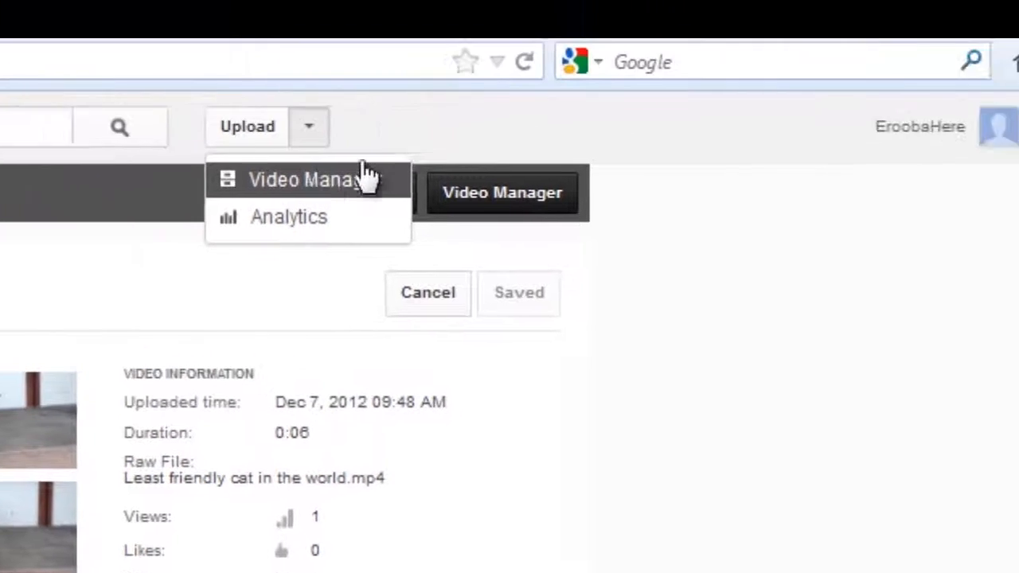
click(855, 167)
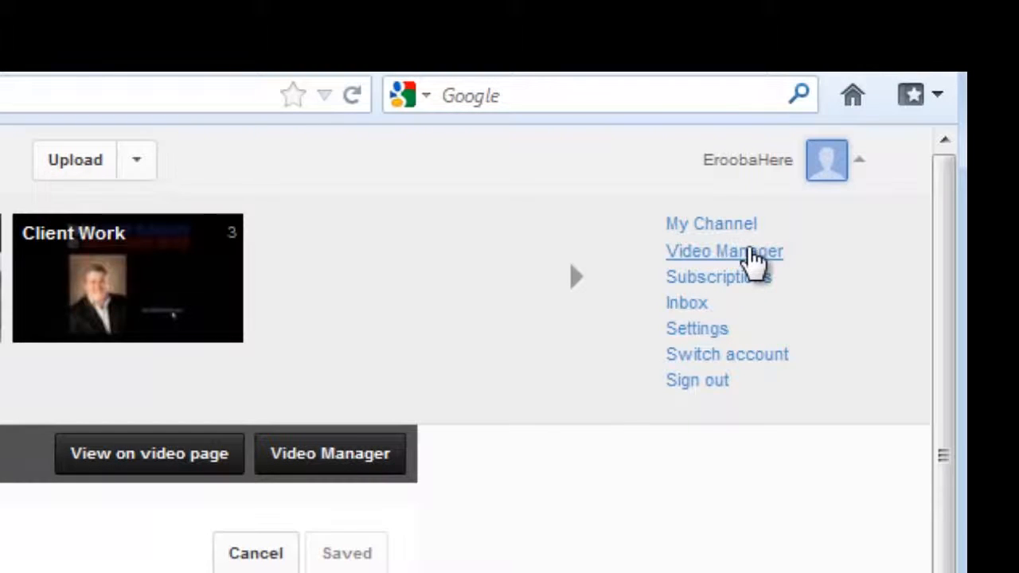
click(752, 253)
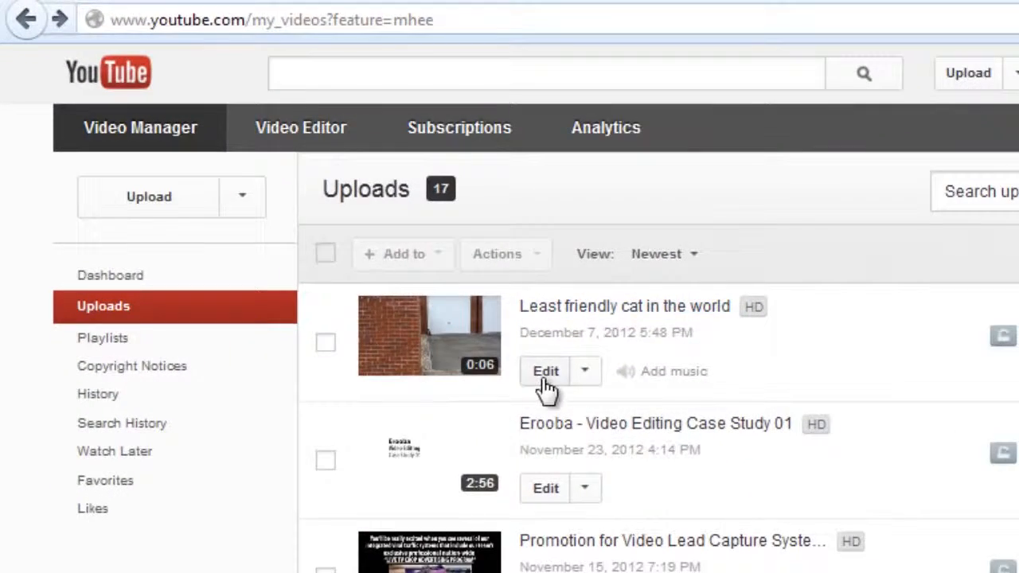
click(546, 373)
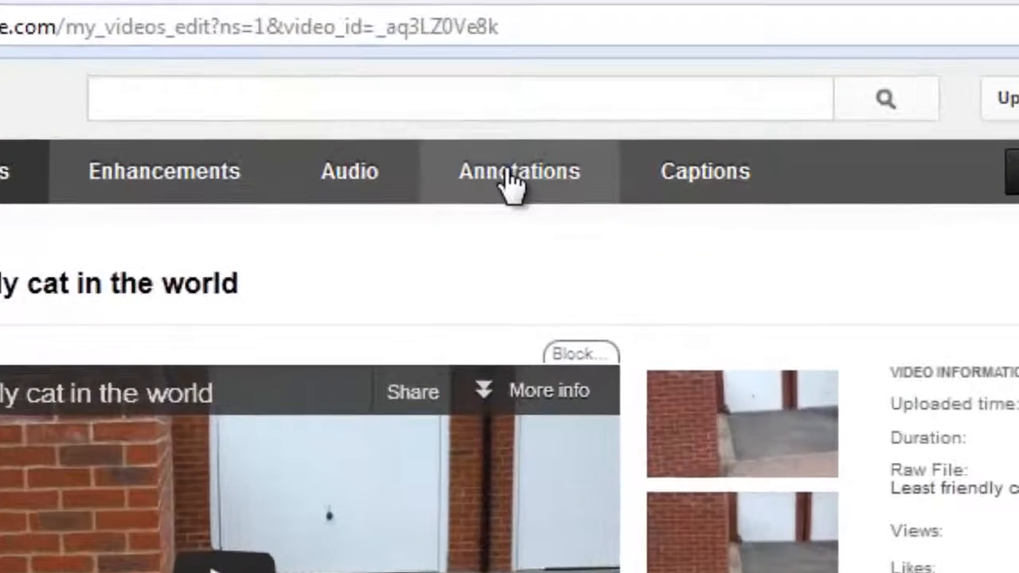
click(510, 177)
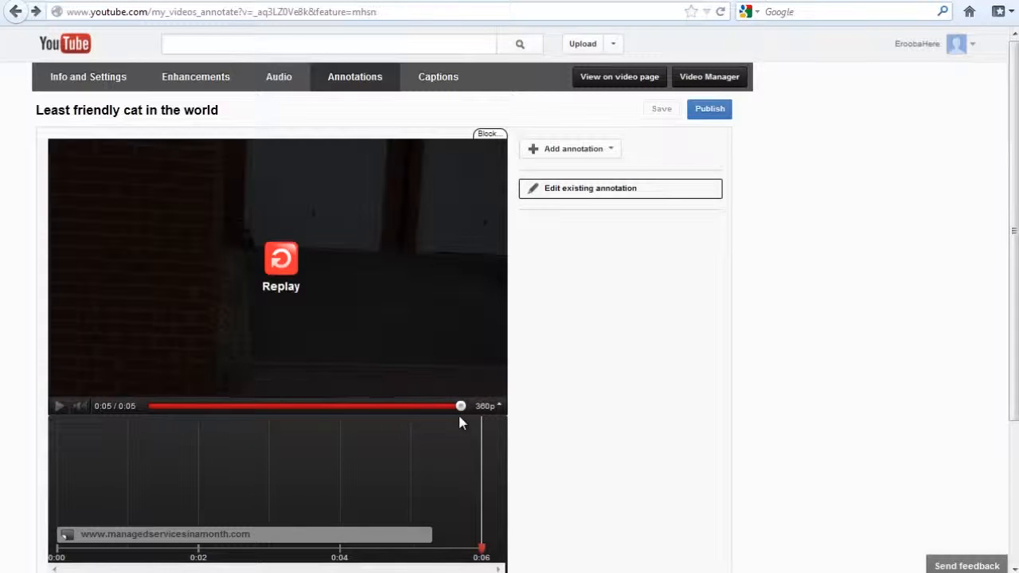
- Pause the video and return the playhead to its beginning at 0:00
mouse_move(461, 406)
mouse_down()
mouse_move(167, 406)
mouse_move(229, 409)
mouse_move(246, 426)
mouse_move(308, 419)
mouse_up()
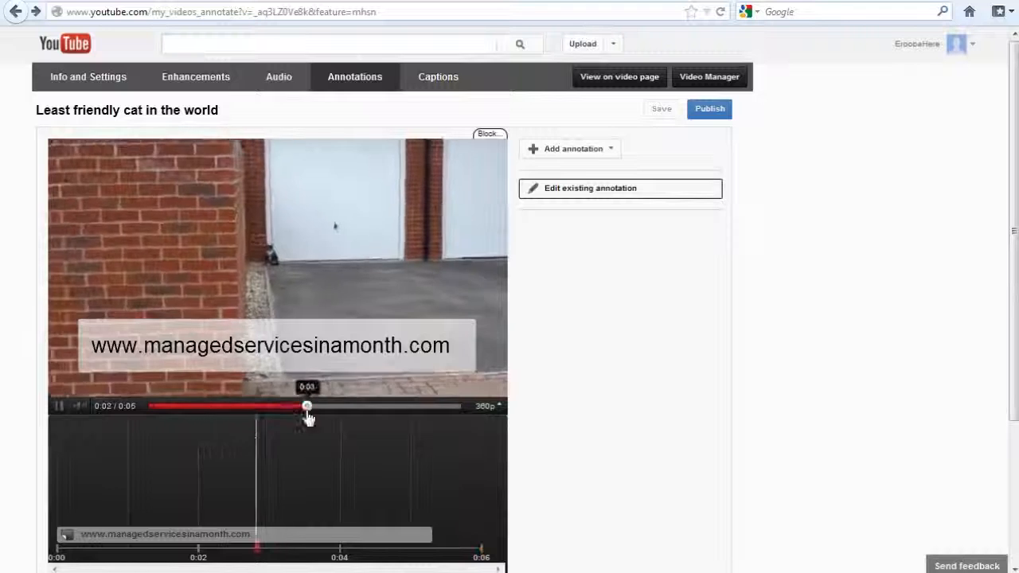
click(59, 406)
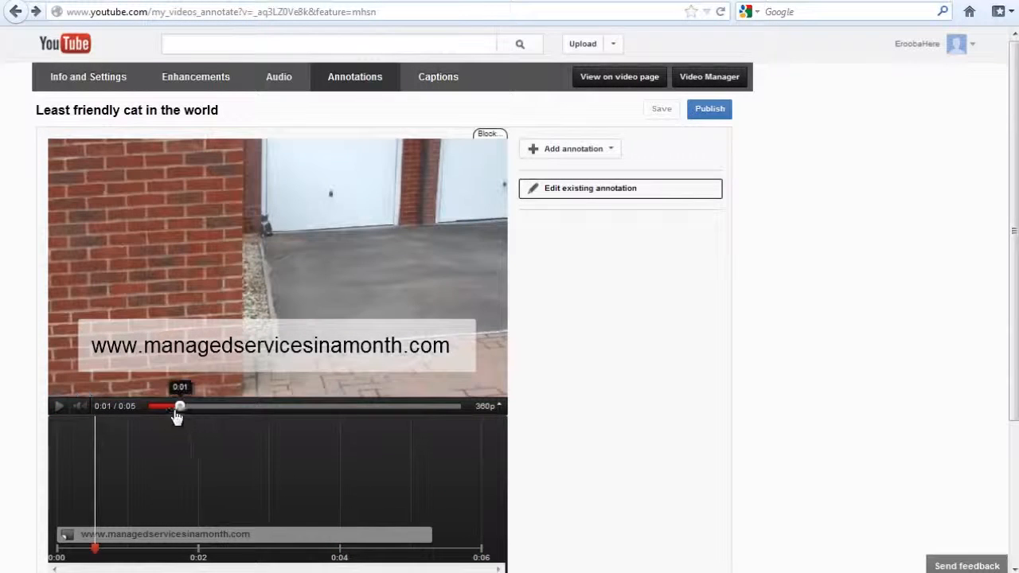
drag(176, 418, 125, 416)
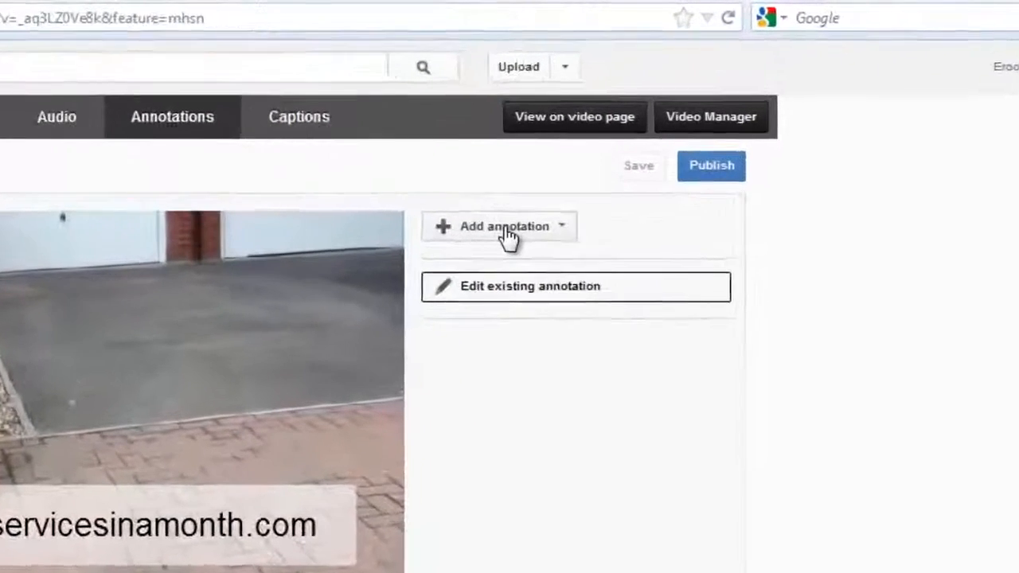
click(508, 231)
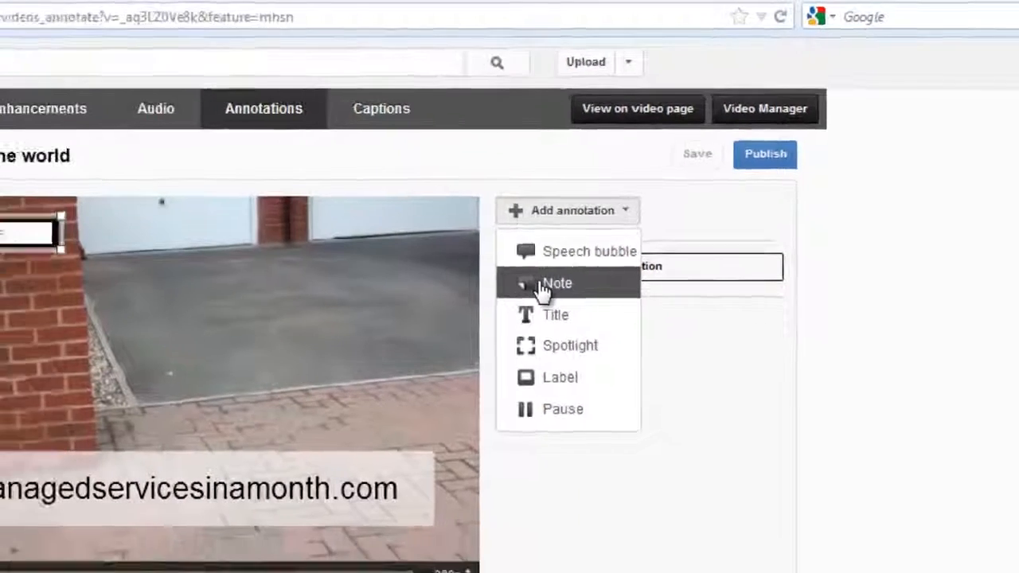
click(427, 350)
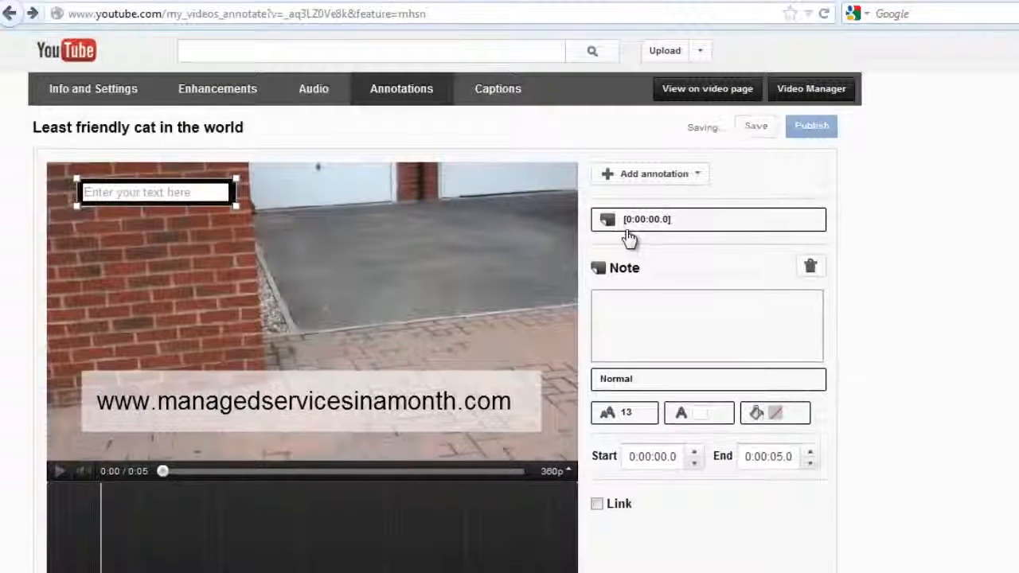
click(618, 320)
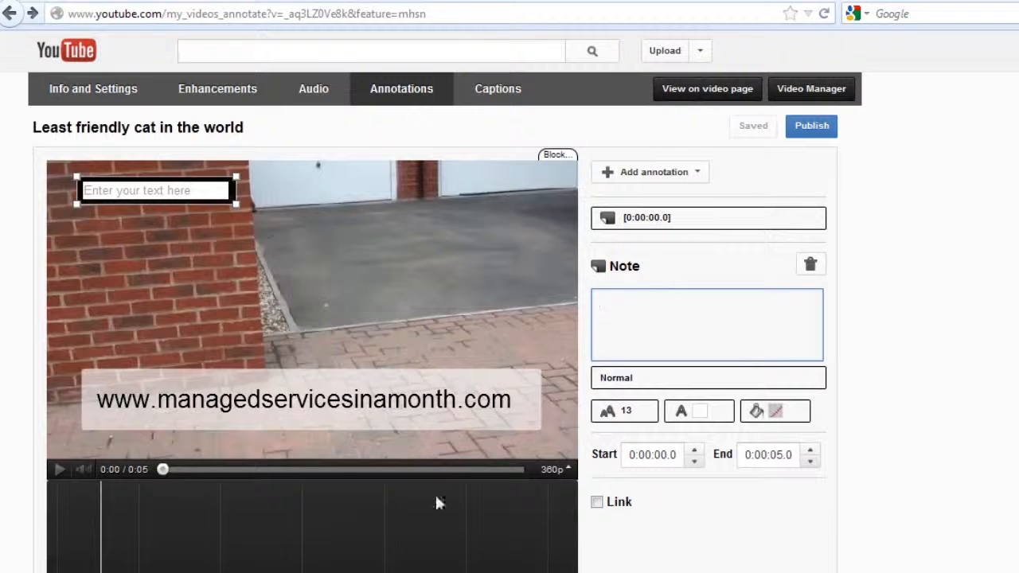
key(alt+Tab)
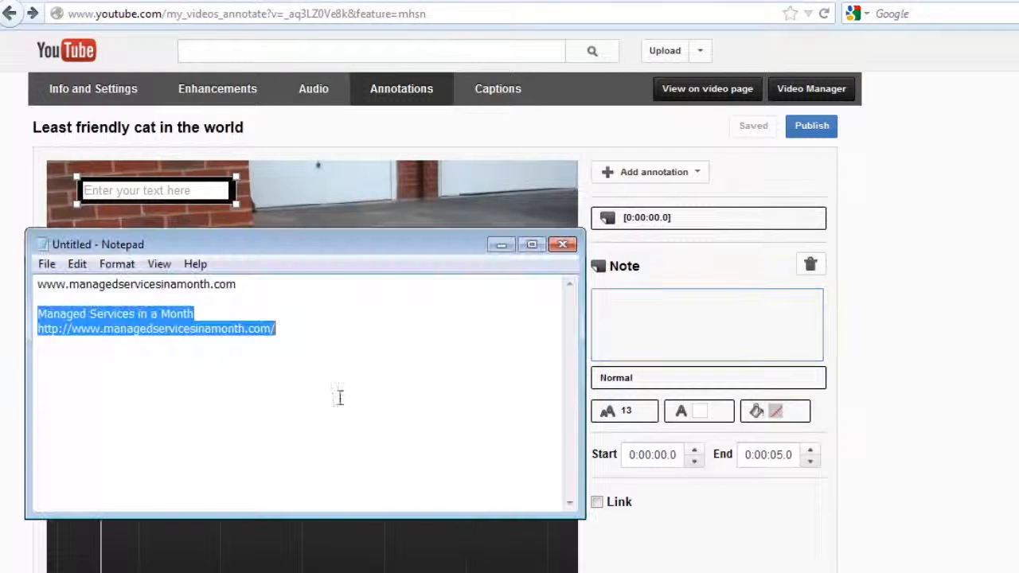
drag(257, 285, 51, 273)
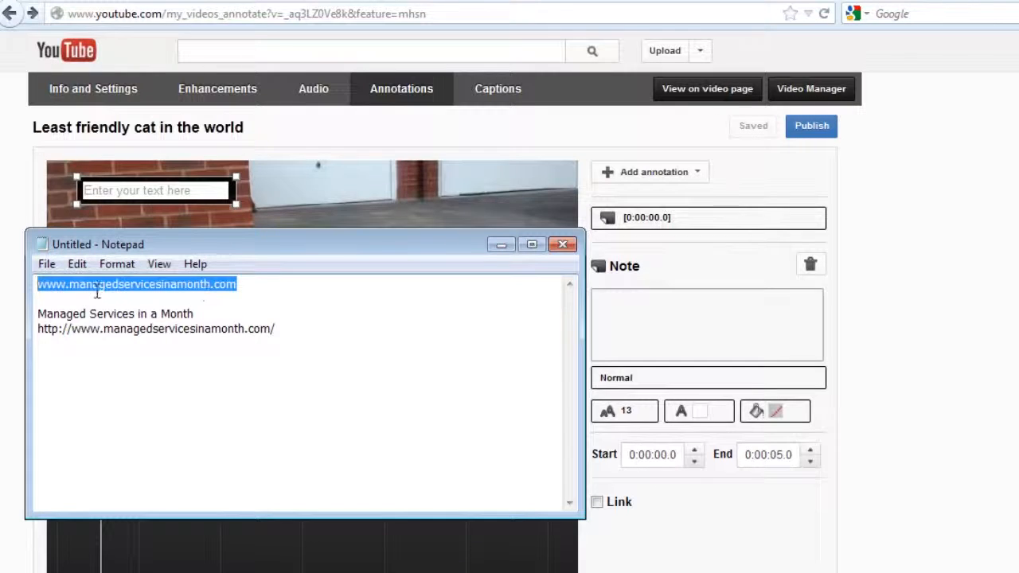
right_click(178, 287)
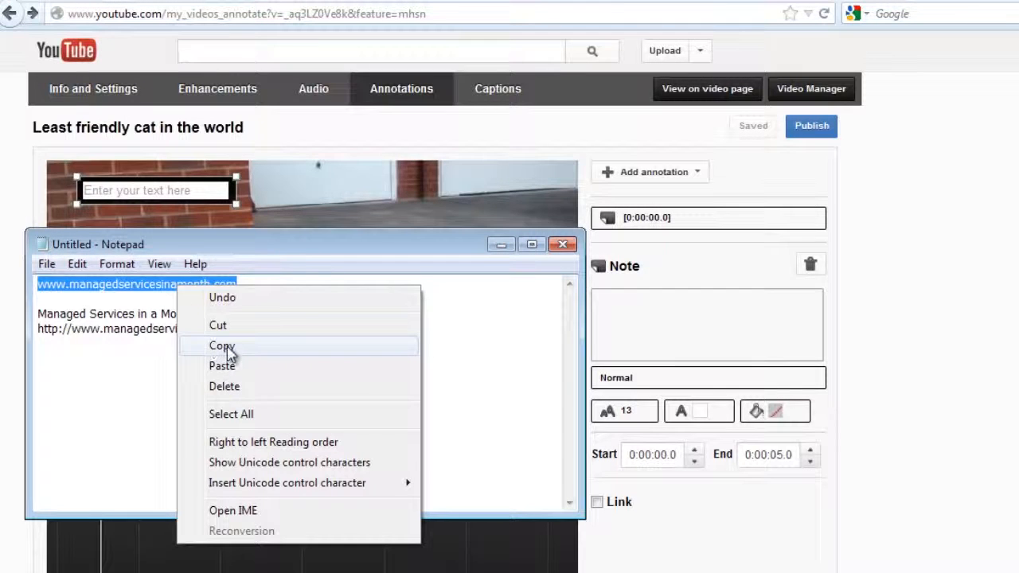
click(223, 347)
click(712, 341)
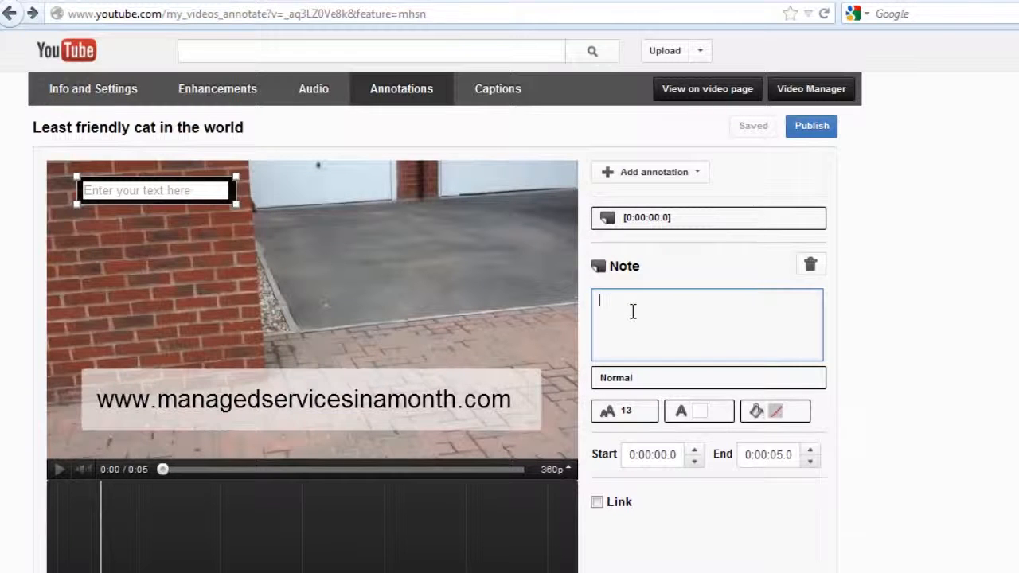
right_click(633, 311)
click(677, 433)
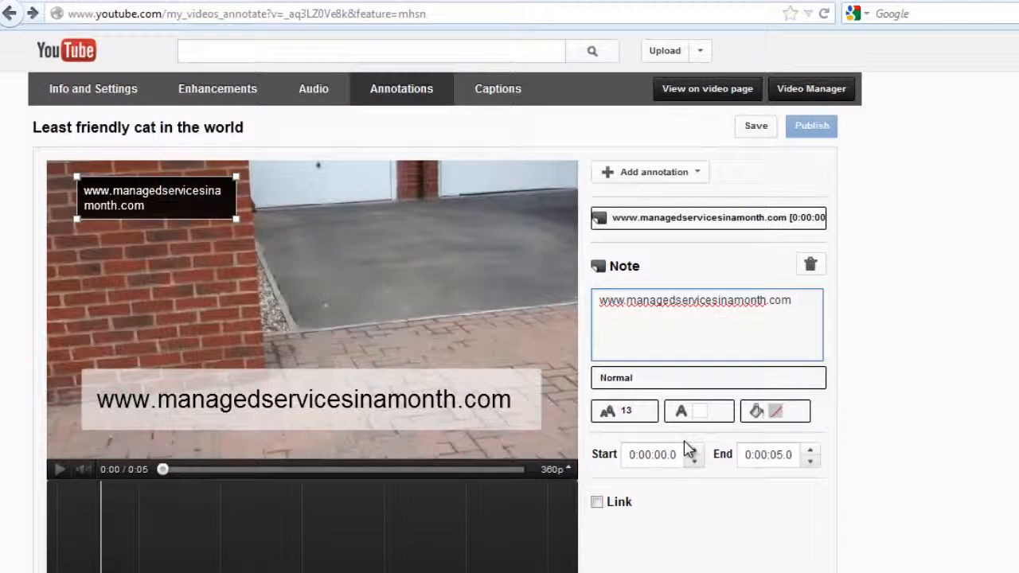
- Set the note's font size to 28 and widen its box so the web address fits on one line
click(654, 418)
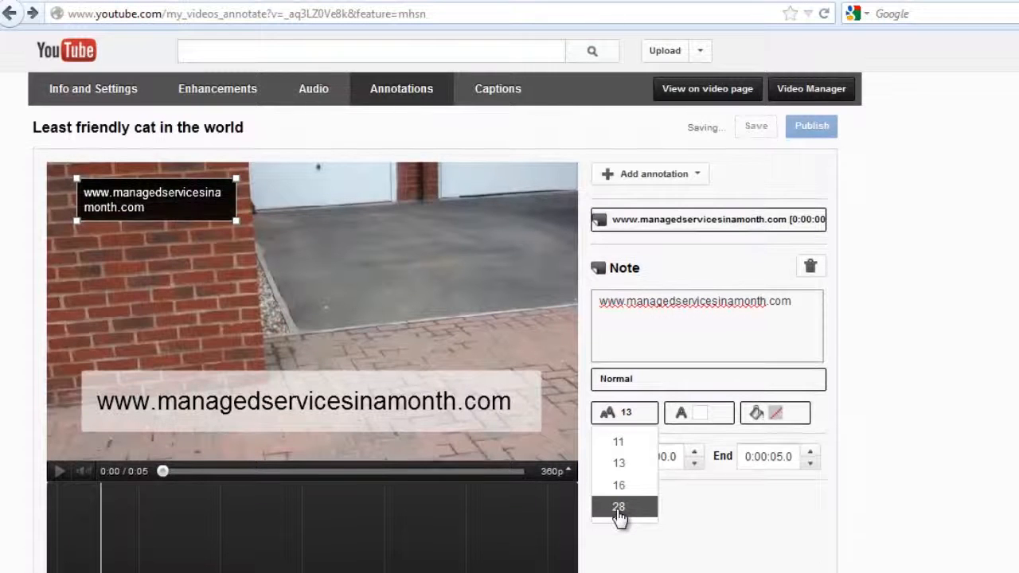
click(620, 514)
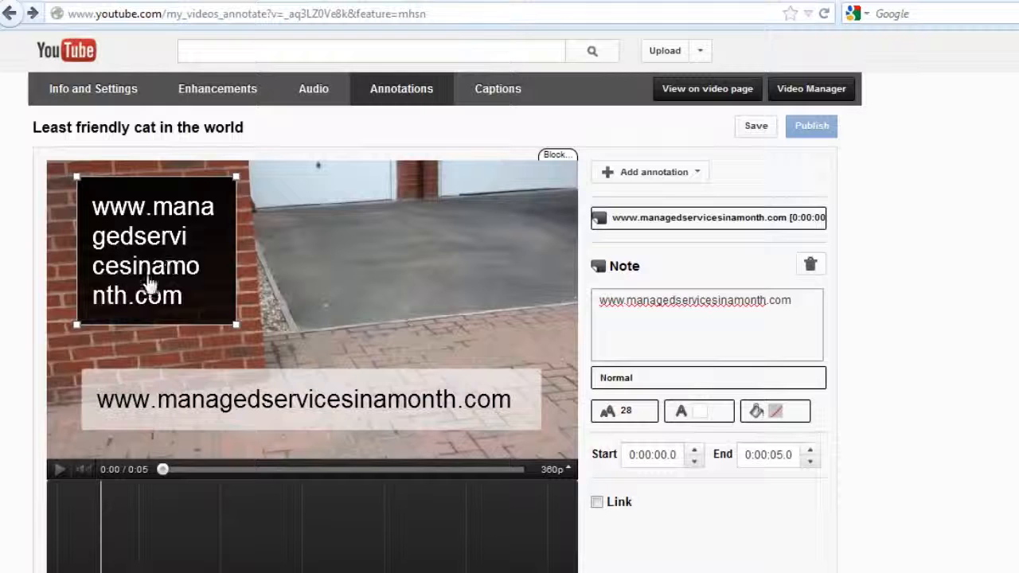
drag(241, 327, 249, 344)
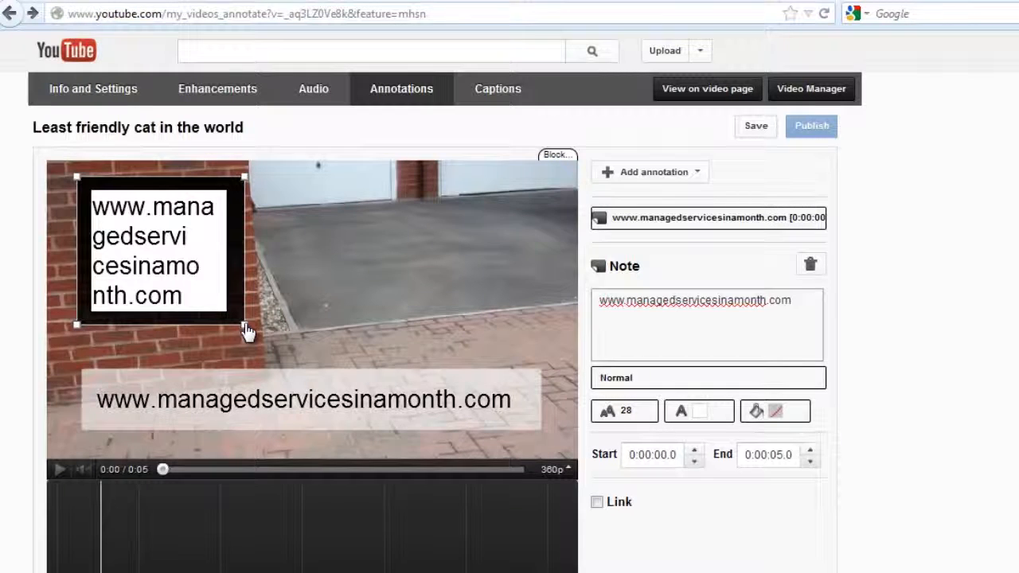
mouse_move(255, 332)
mouse_down()
mouse_move(466, 357)
mouse_move(521, 318)
mouse_move(538, 275)
mouse_move(530, 241)
mouse_up()
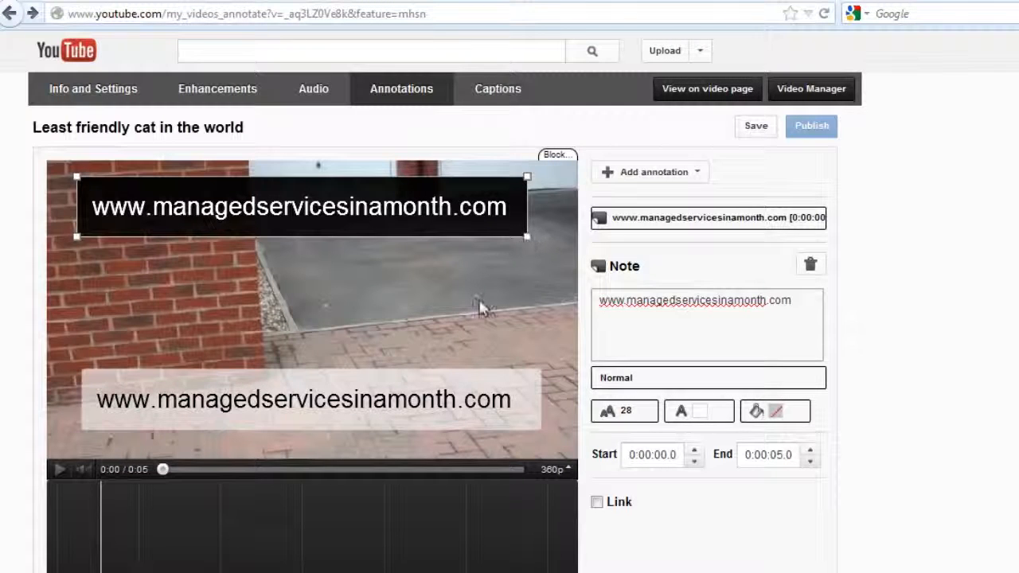
- Delete the older web-address note and move the new note into its place near the lower edge of the video frame
mouse_move(343, 204)
mouse_down()
mouse_move(375, 279)
mouse_move(357, 316)
mouse_up()
click(311, 418)
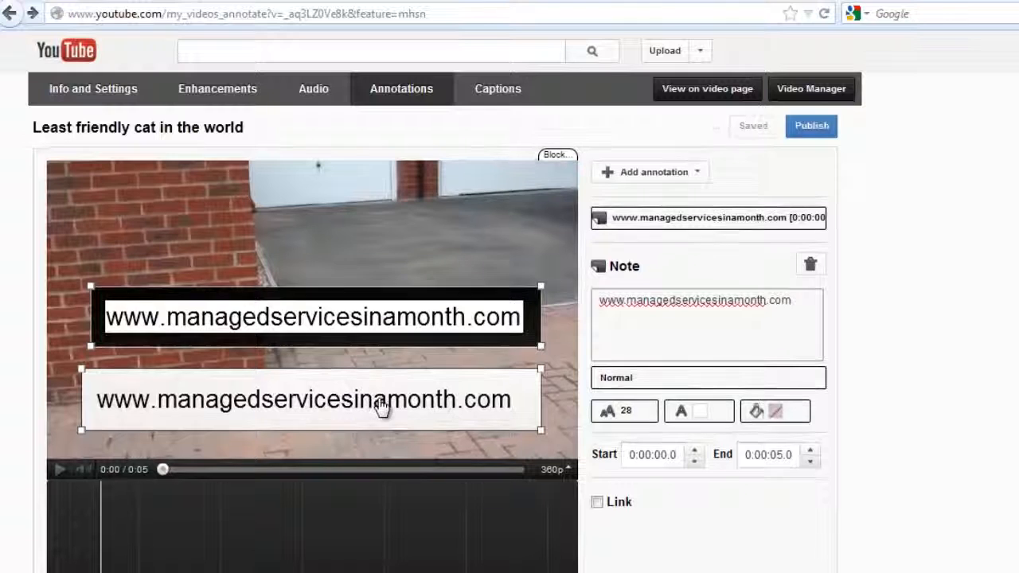
click(498, 403)
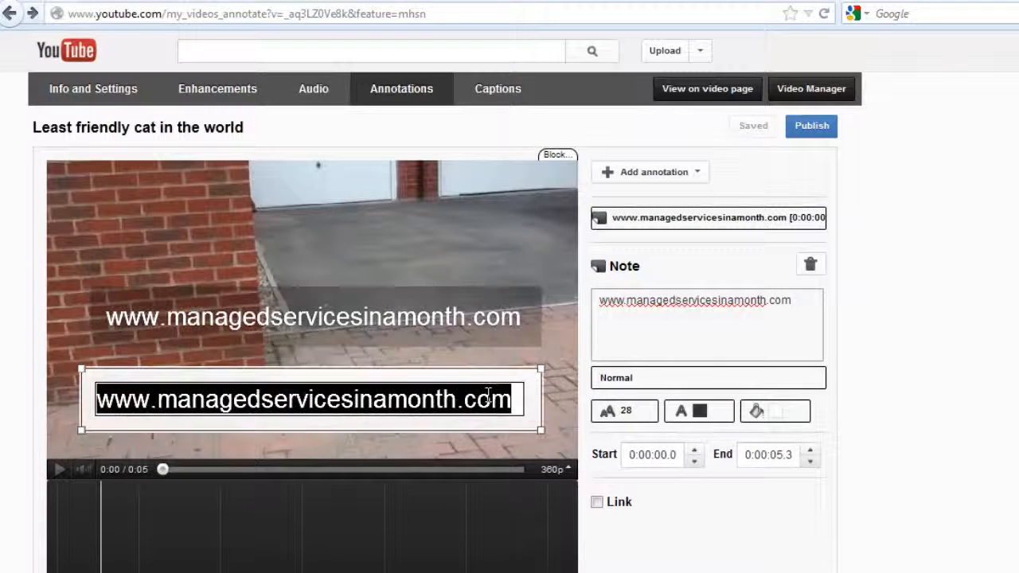
click(812, 265)
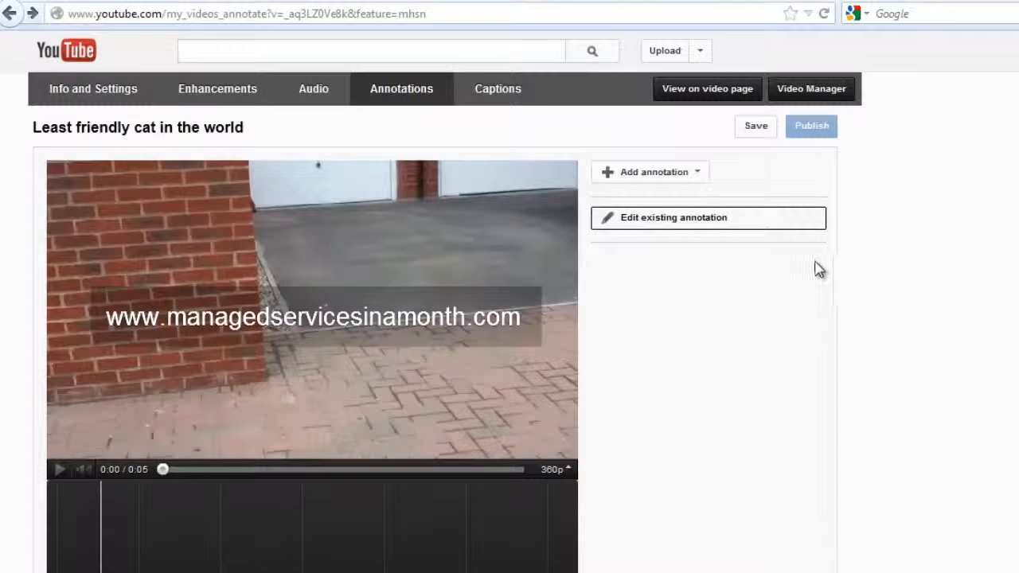
mouse_move(466, 317)
mouse_down()
mouse_move(528, 249)
mouse_move(524, 287)
mouse_move(550, 285)
mouse_move(509, 280)
mouse_move(544, 387)
mouse_move(543, 311)
mouse_up()
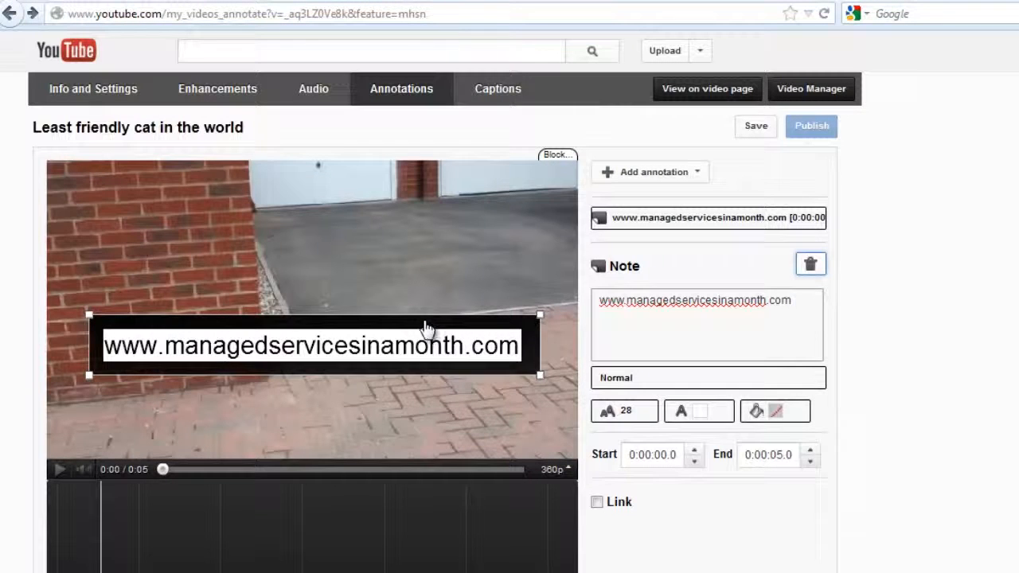
mouse_move(426, 327)
mouse_down()
mouse_move(420, 198)
mouse_move(420, 382)
mouse_move(426, 338)
mouse_move(449, 382)
mouse_move(441, 368)
mouse_move(422, 387)
mouse_up()
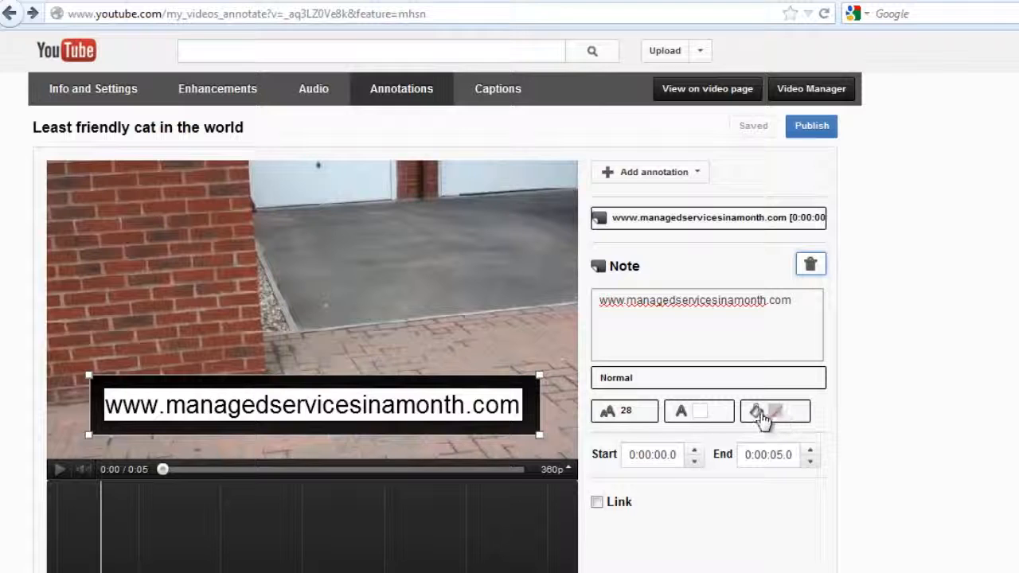
- Try white text on a black background for the web-address note
click(716, 420)
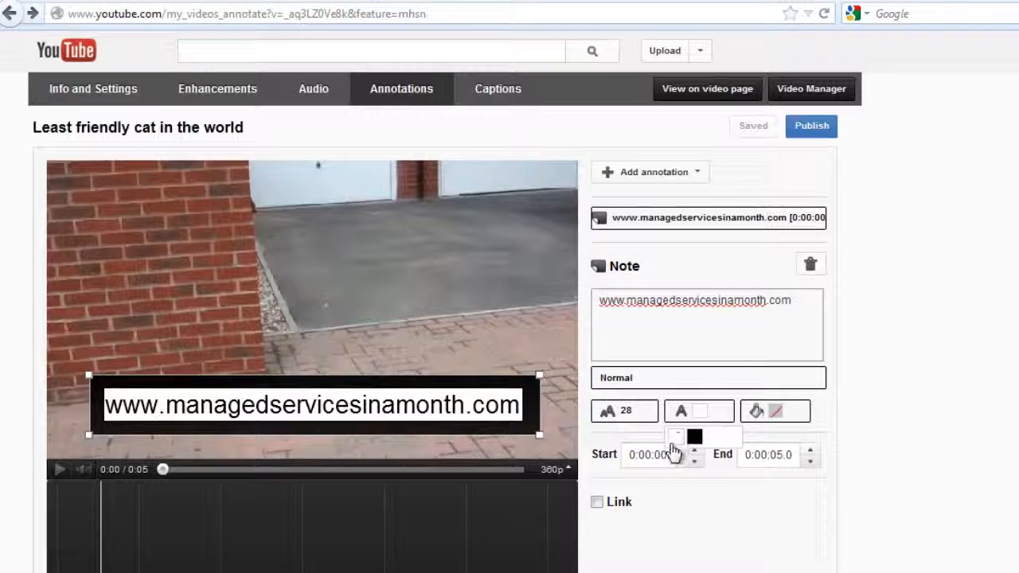
click(675, 438)
click(775, 411)
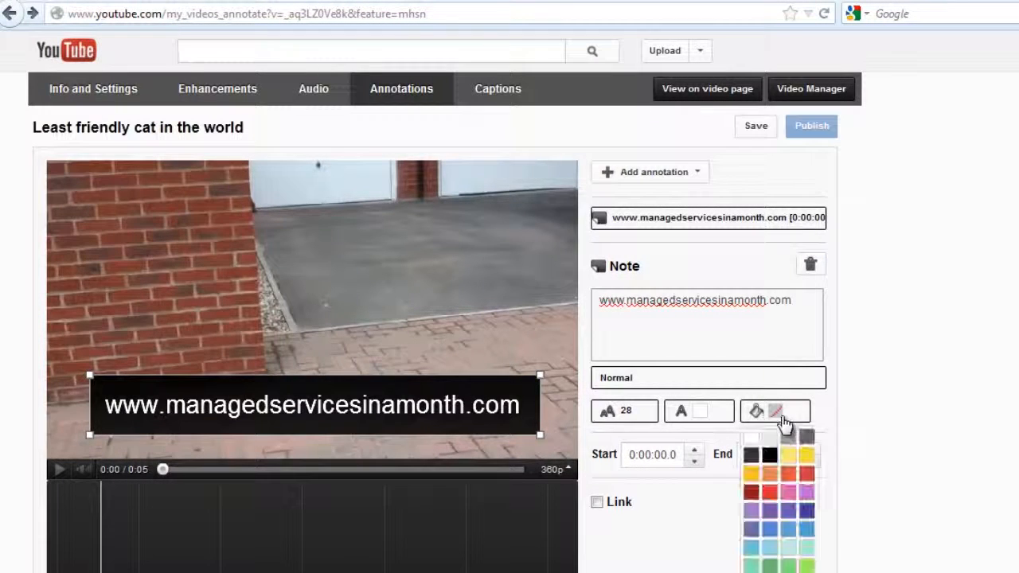
click(769, 454)
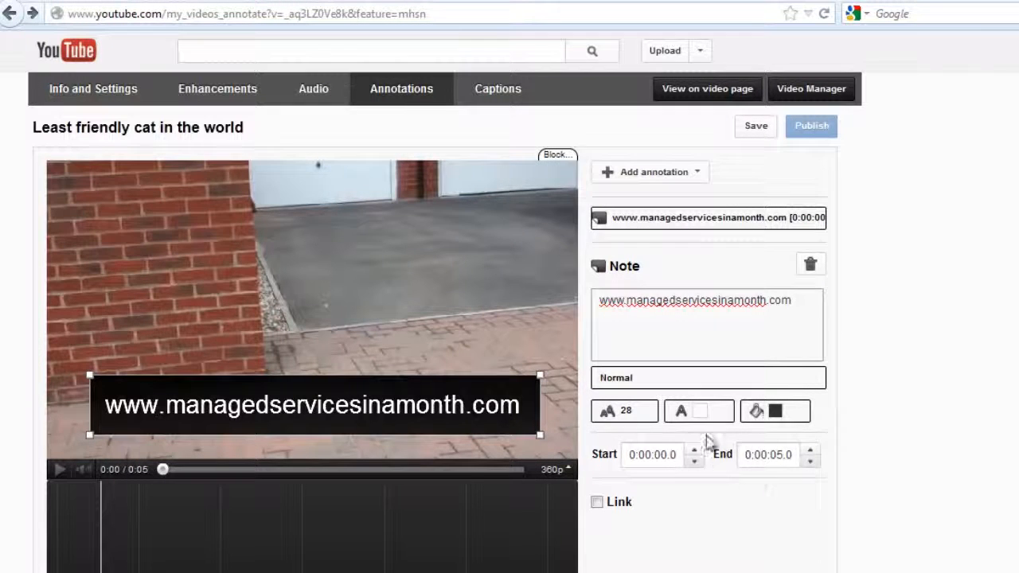
- Set the web-address note's text colour to black and its background to white
click(456, 405)
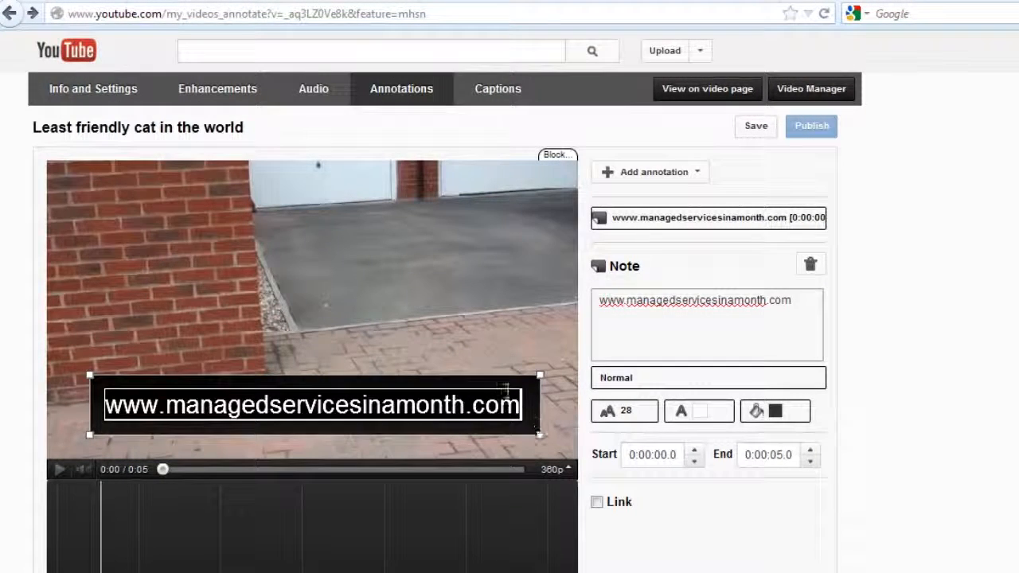
drag(522, 404, 191, 318)
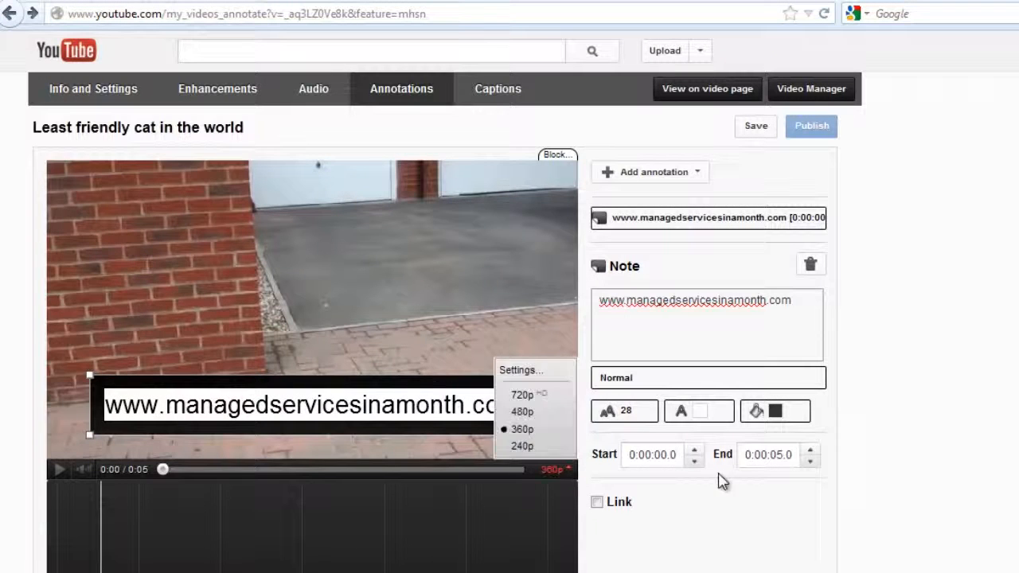
click(714, 415)
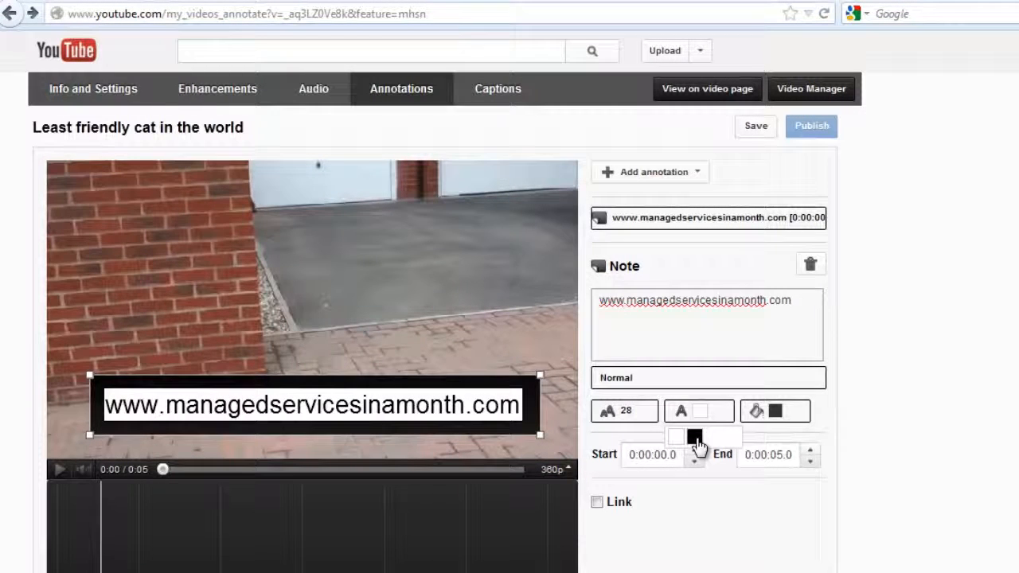
click(695, 438)
click(788, 412)
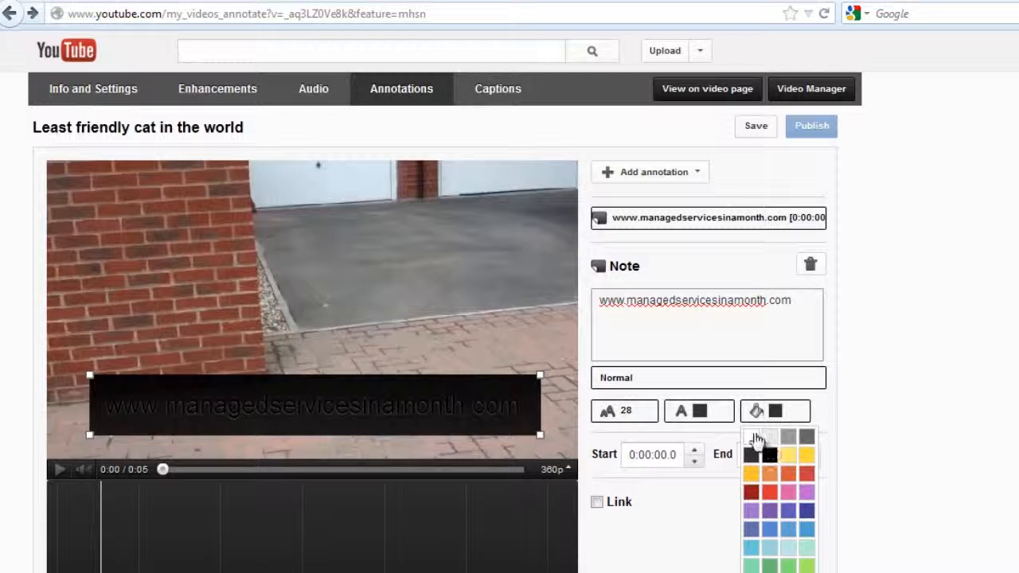
click(755, 437)
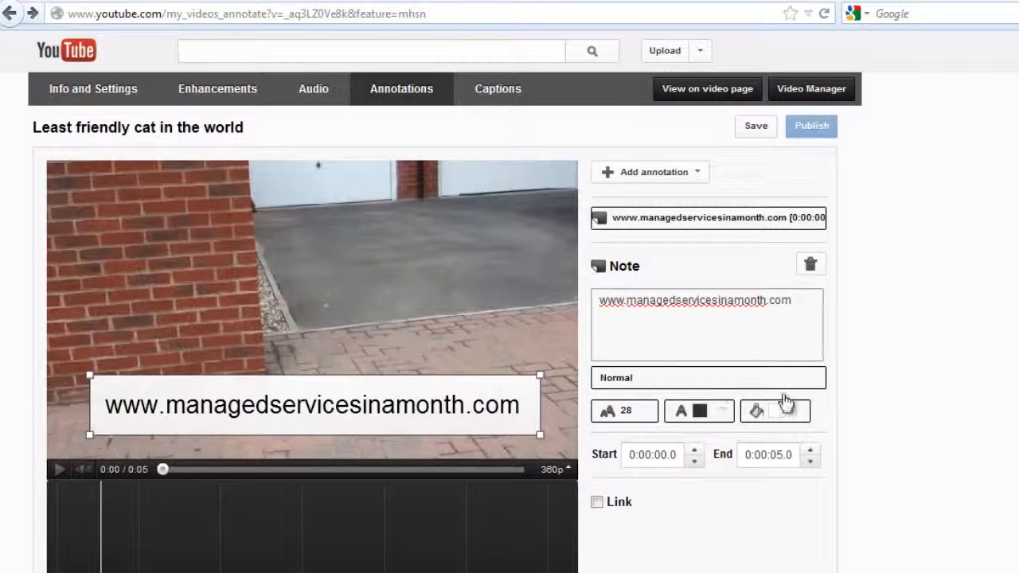
- Check the web-address note's end time against the end of the video, and save and publish the annotation
click(552, 469)
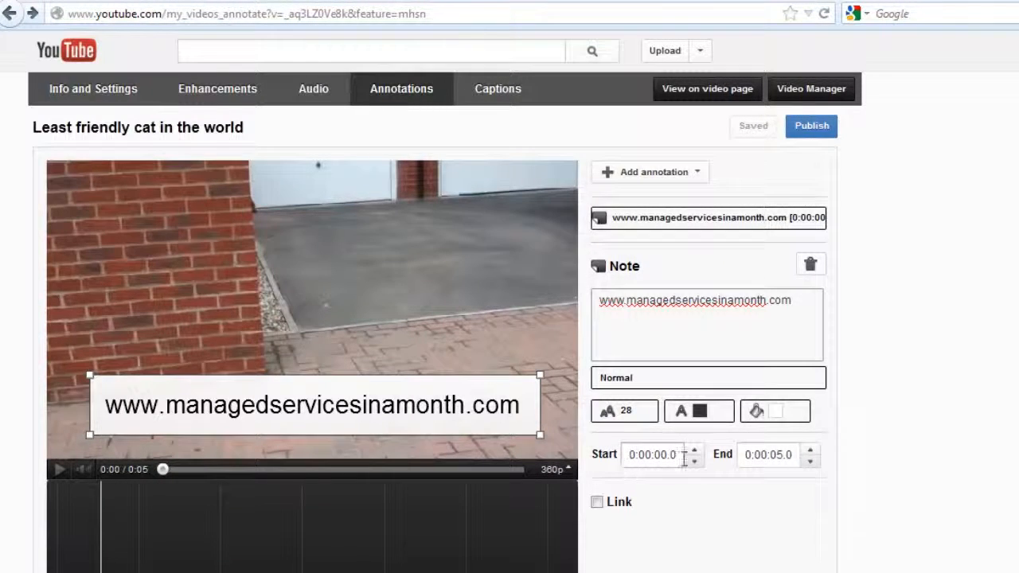
double_click(776, 454)
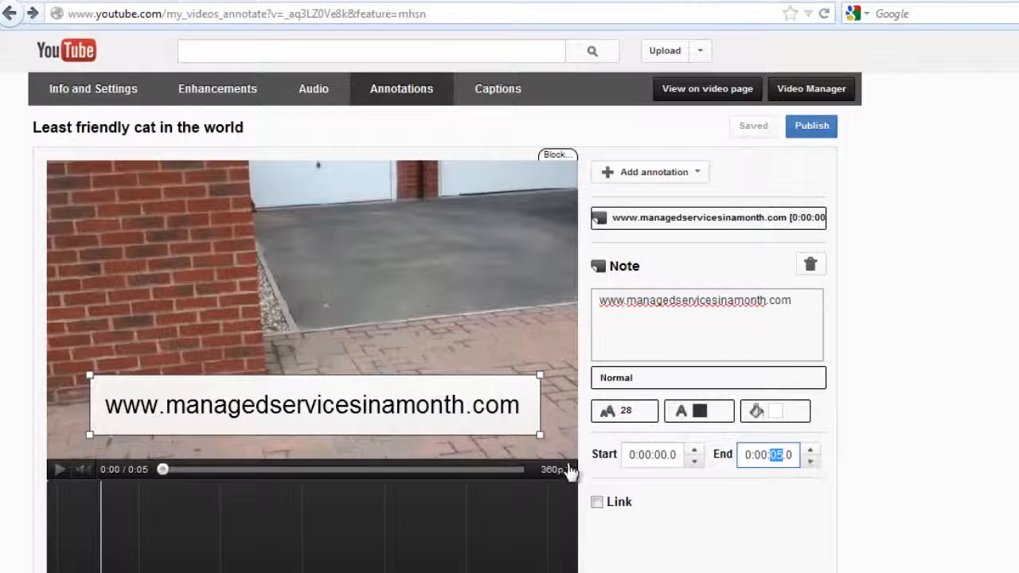
click(504, 469)
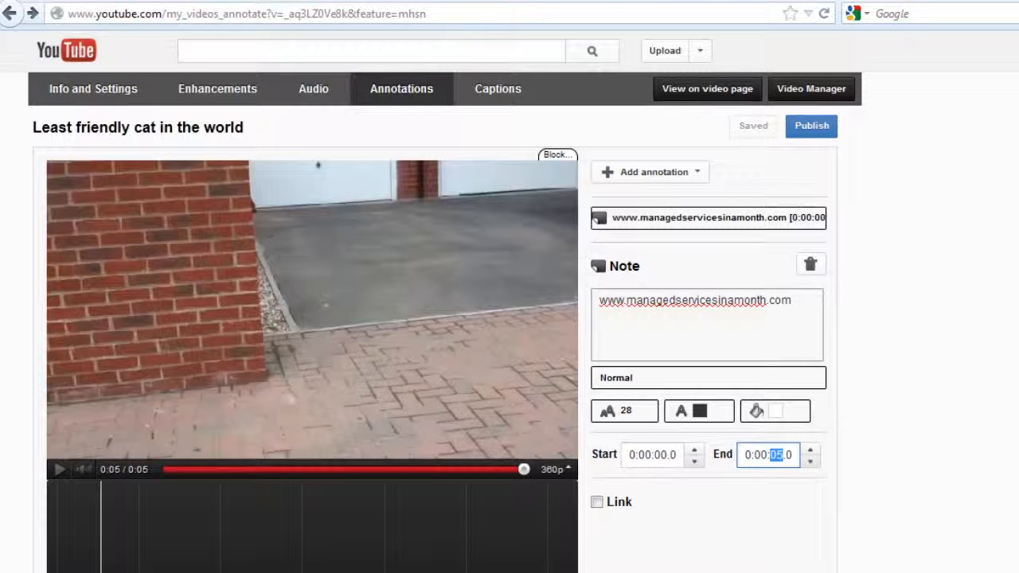
mouse_move(549, 471)
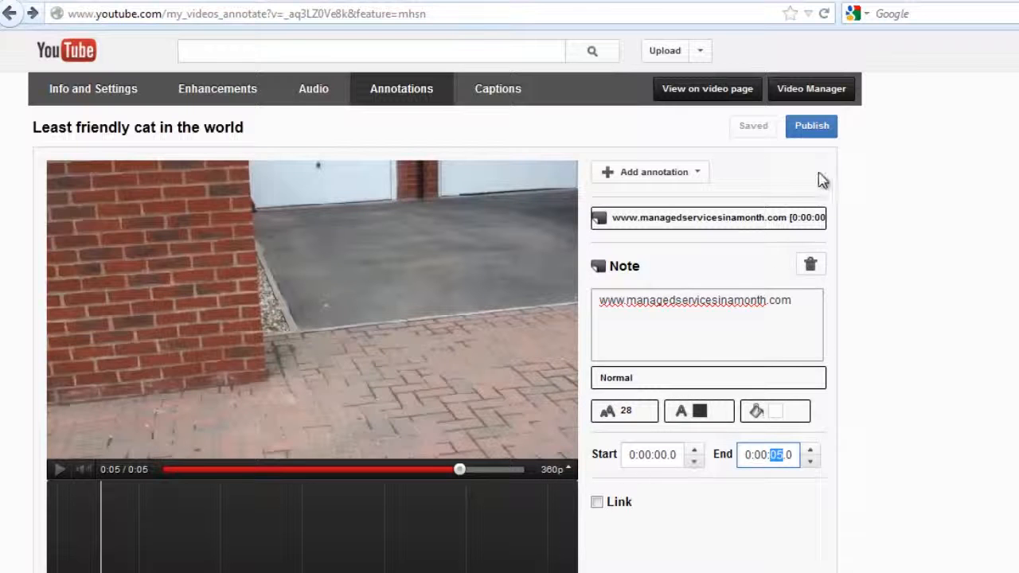
click(604, 431)
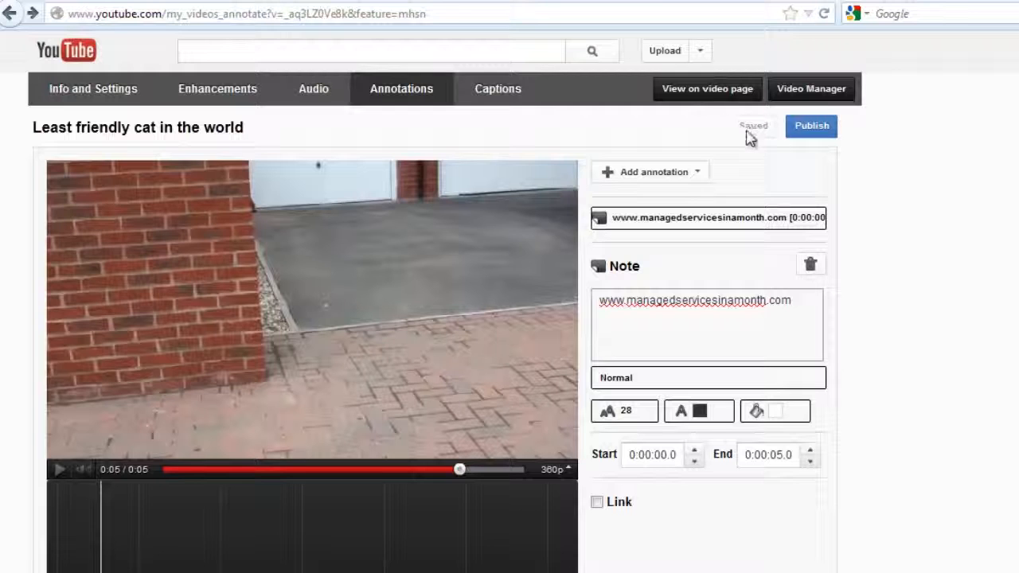
click(820, 135)
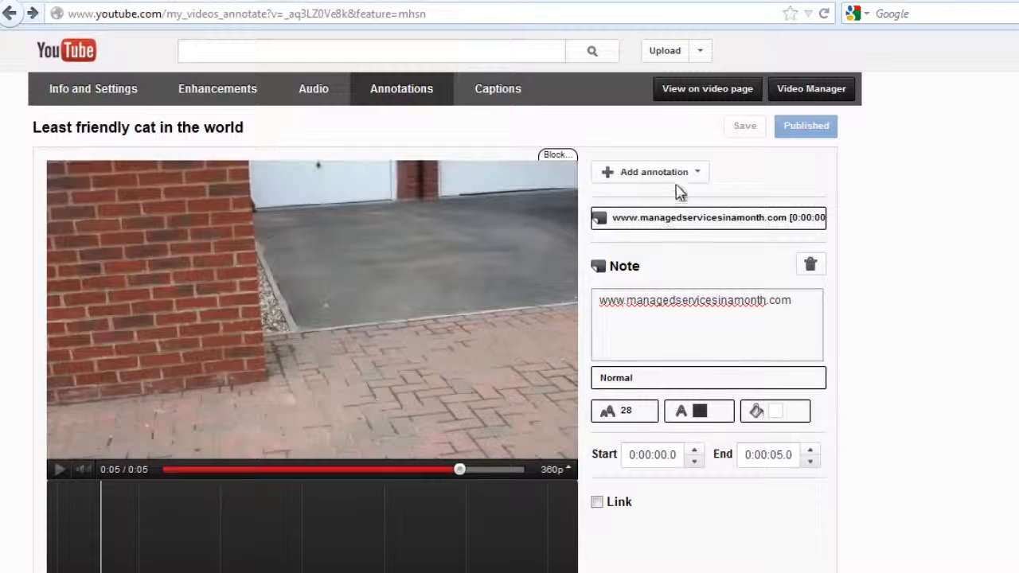
click(700, 173)
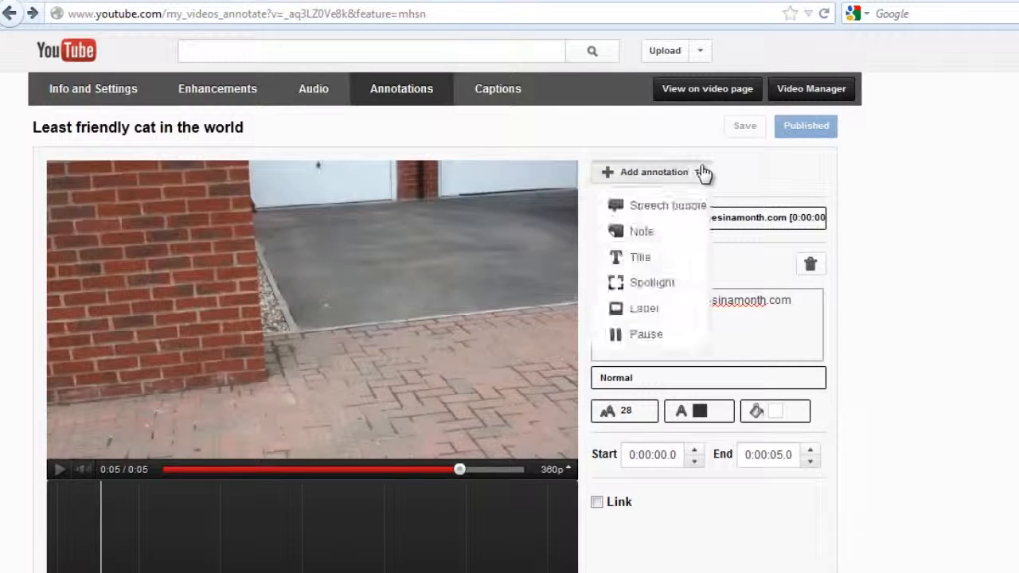
click(640, 233)
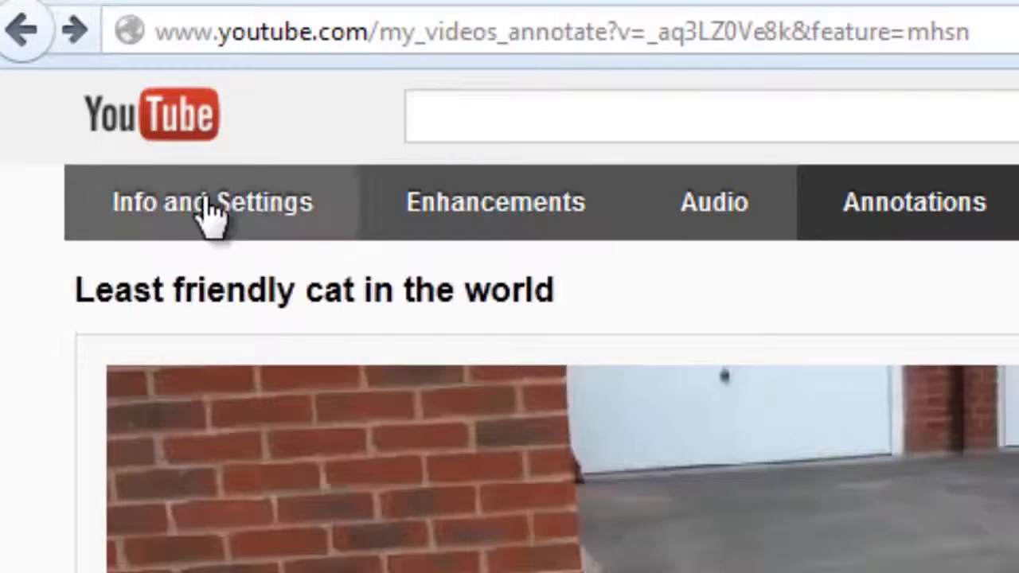
- Open the video's info and settings and cut all the text from its description
click(210, 215)
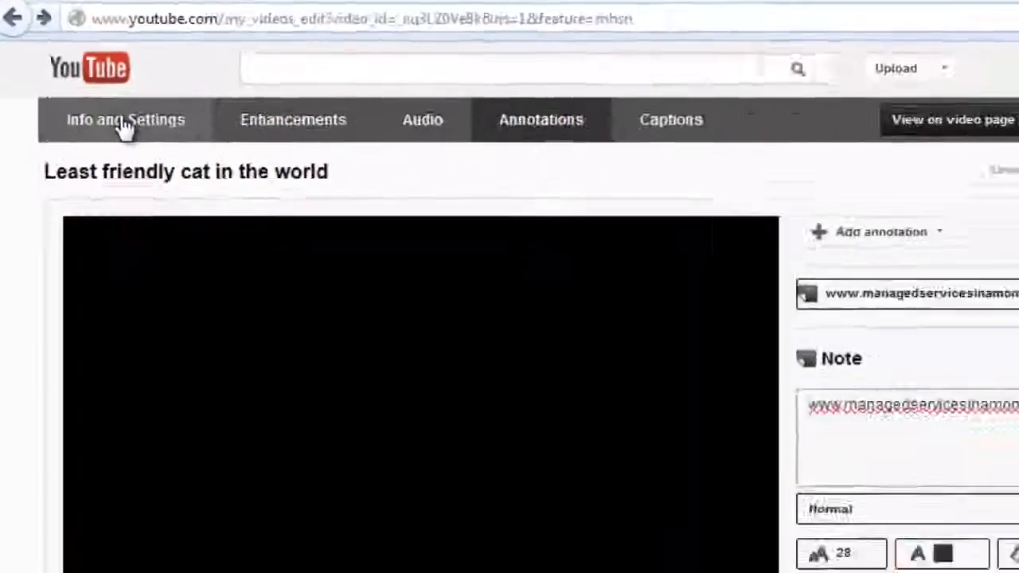
scroll(787, 296, down, 3)
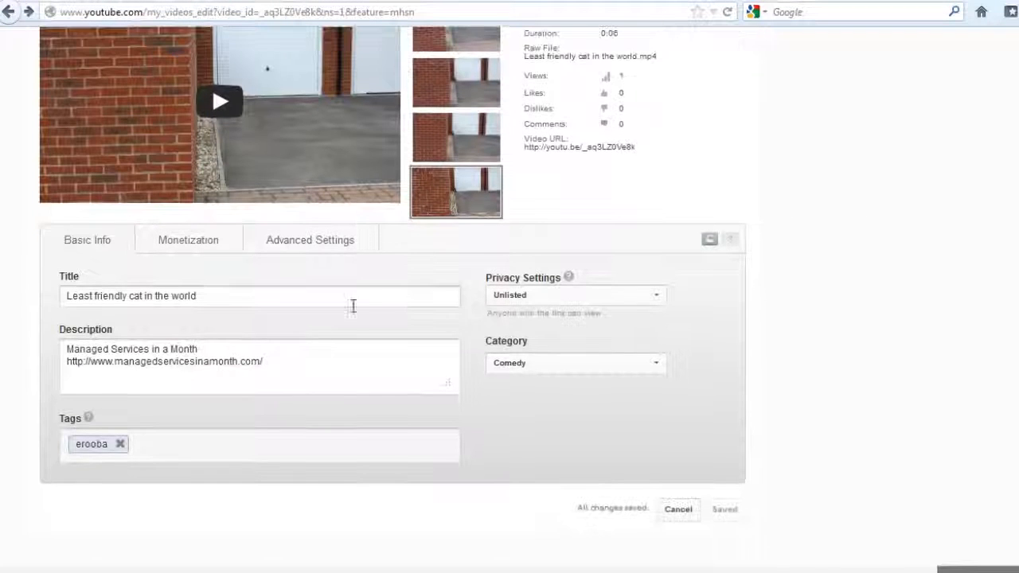
drag(277, 365, 16, 332)
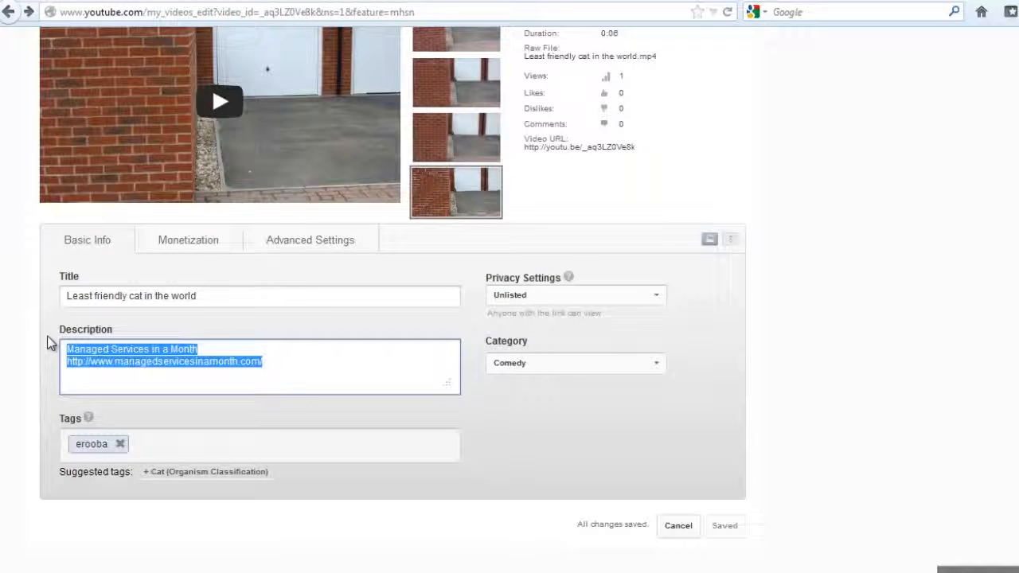
key(ctrl+x)
key(alt+Tab)
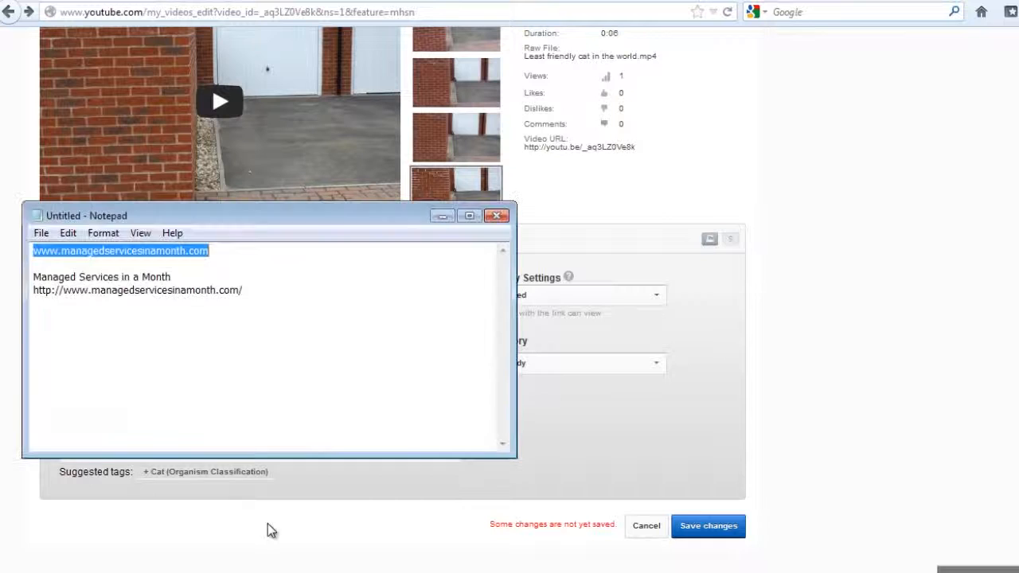
click(67, 274)
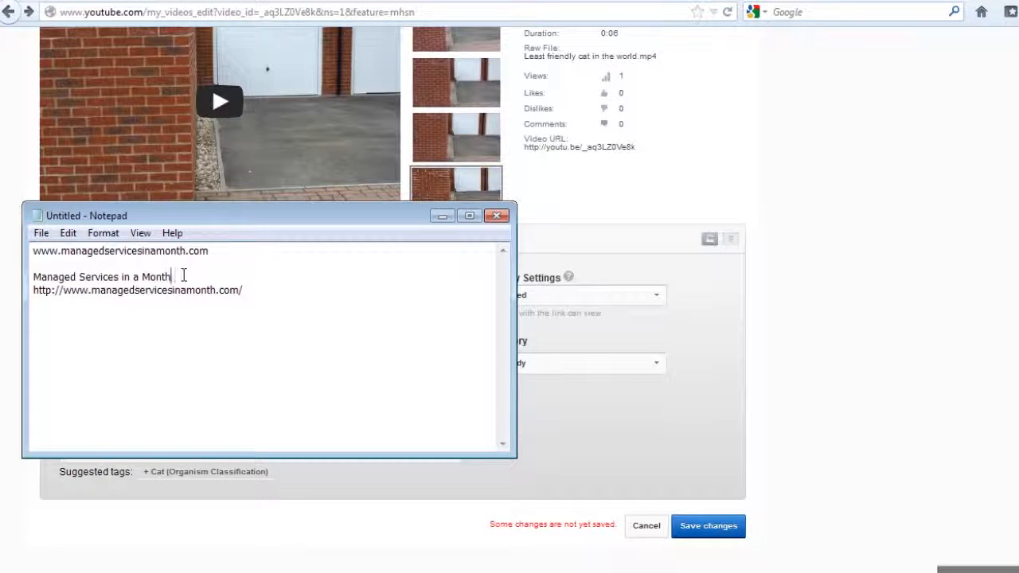
key(Return)
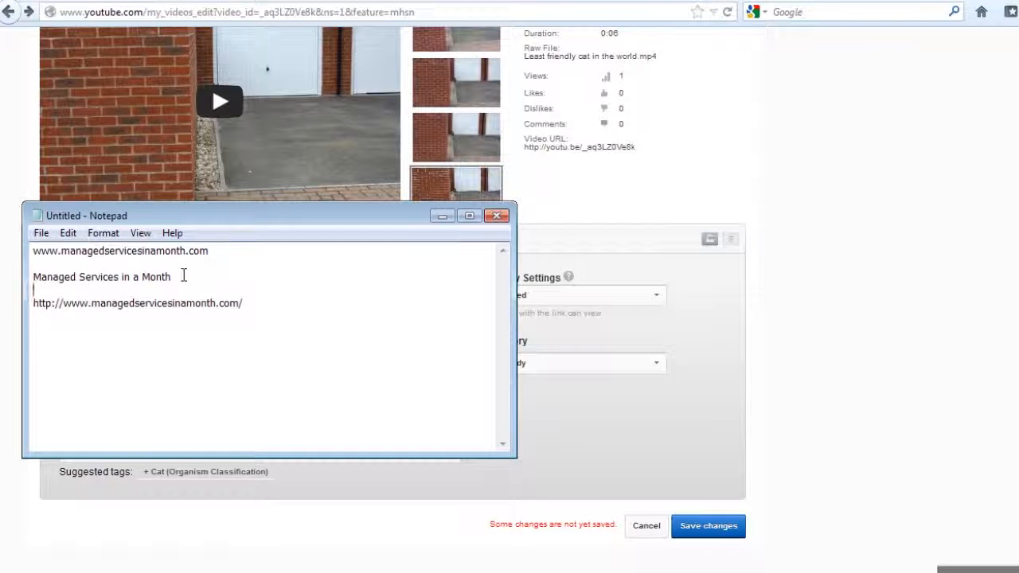
key(BackSpace)
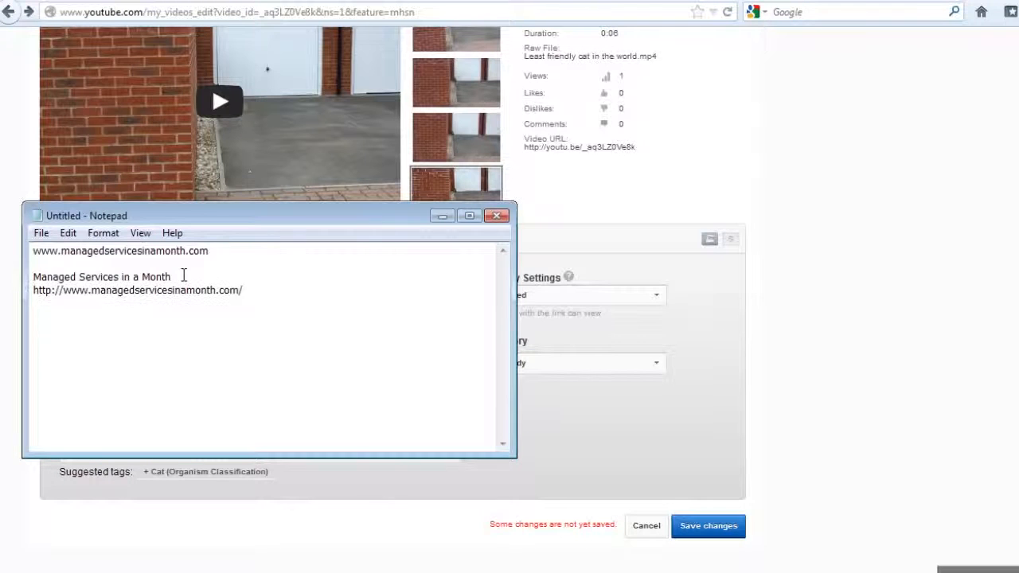
drag(245, 291, 14, 282)
right_click(82, 290)
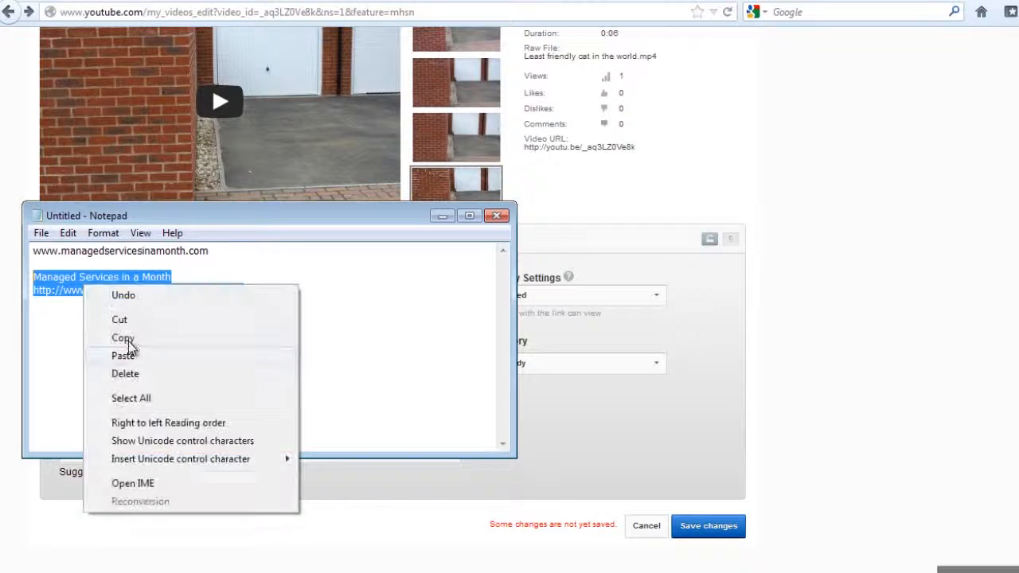
click(127, 339)
- Return to the browser, paste the copied title and web address into the video's description, and save the changes
key(alt+Tab)
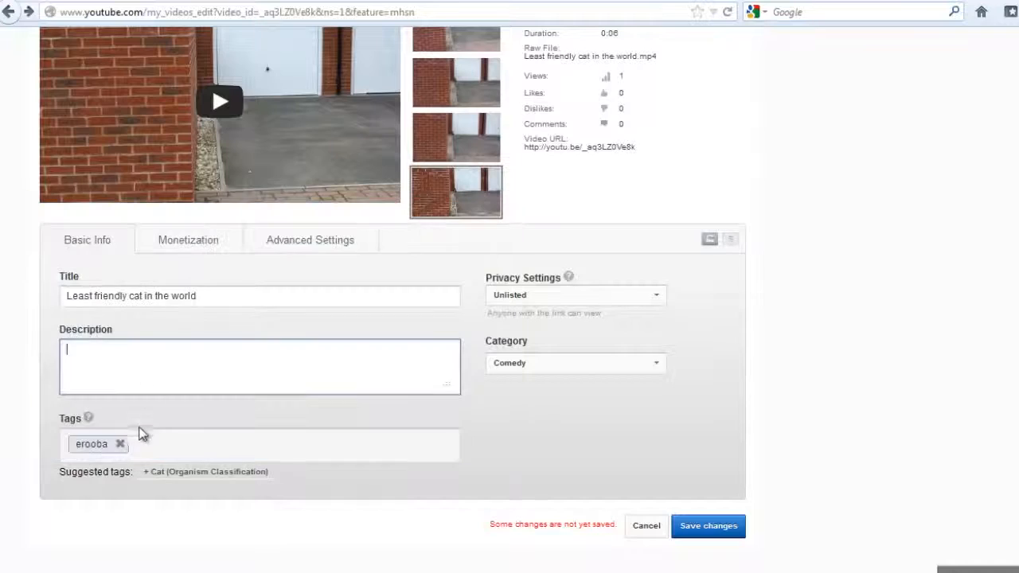
right_click(126, 355)
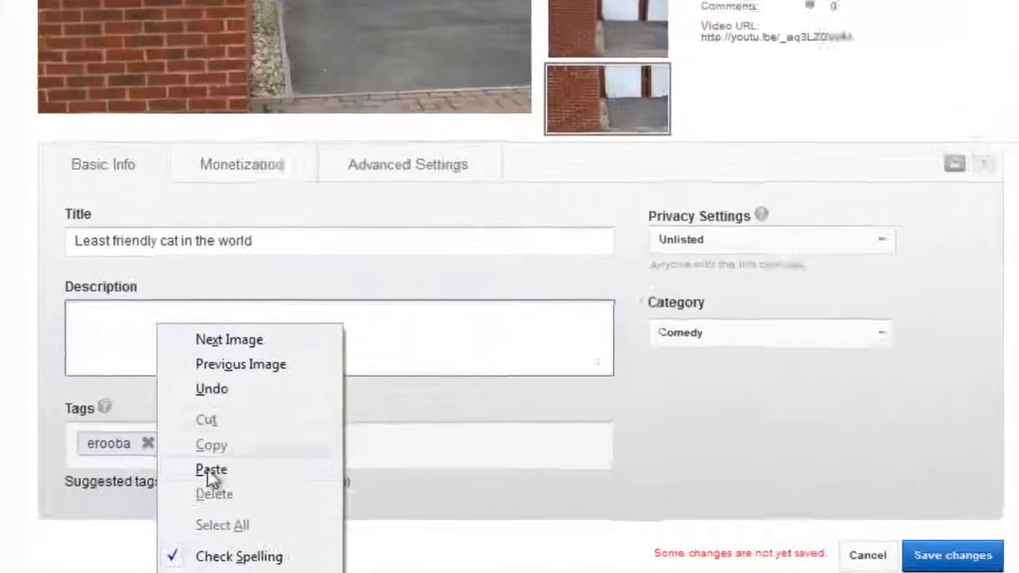
click(164, 462)
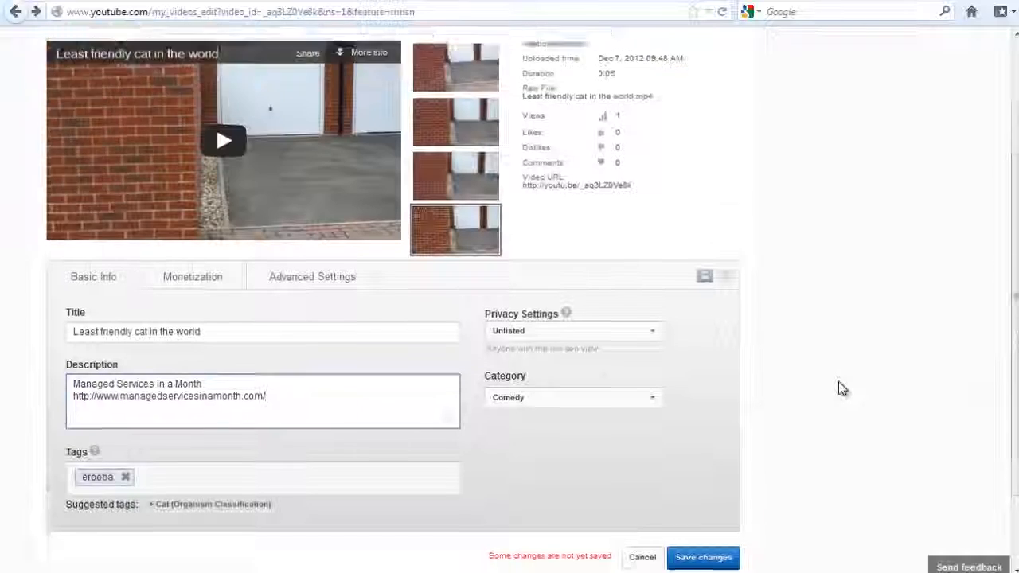
scroll(841, 389, up, 3)
scroll(842, 389, down, 4)
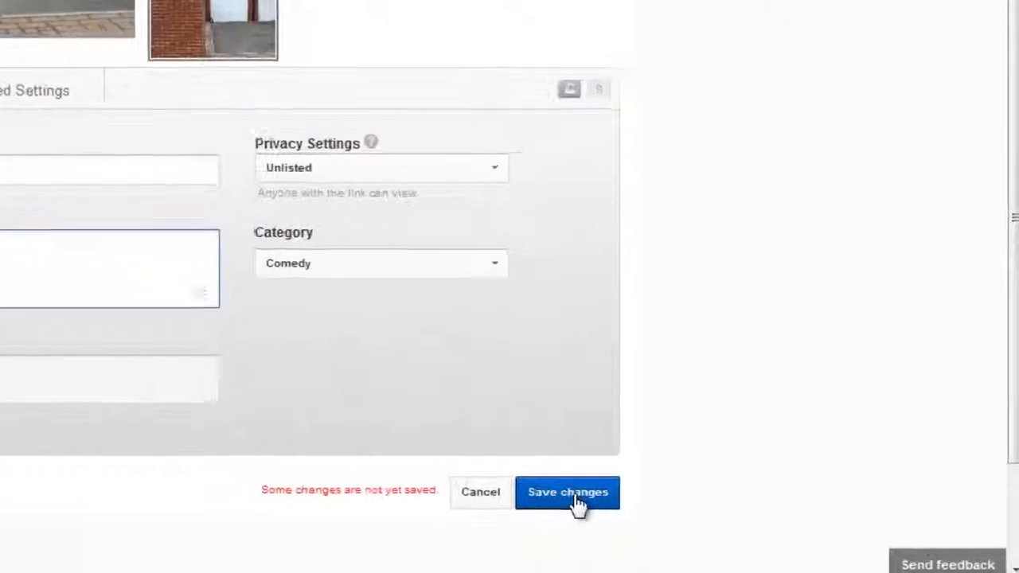
click(574, 498)
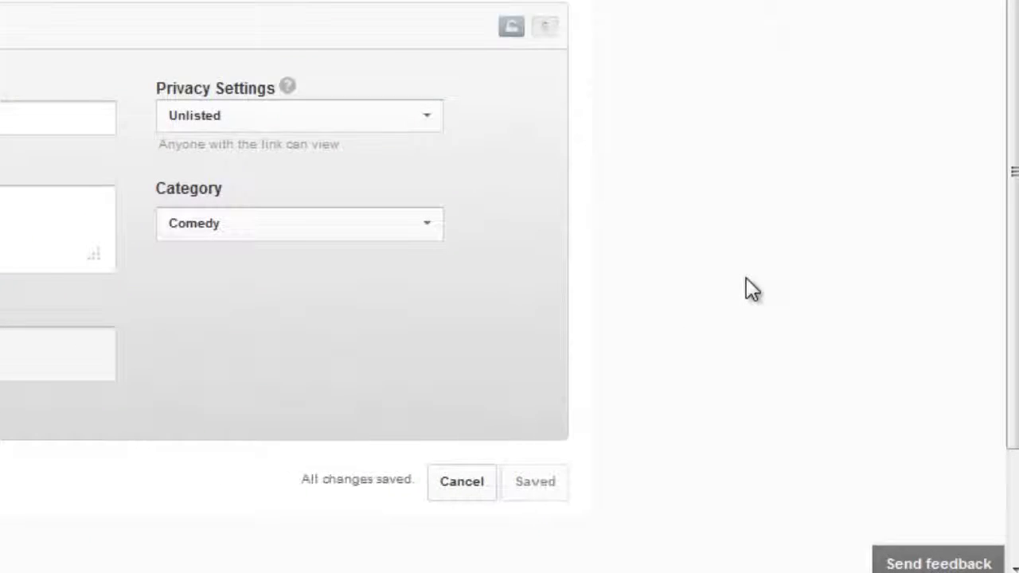
- Open the "Least friendly cat in the world" watch page from the Video Manager, and replay and pause it with the note showing
scroll(746, 166, up, 3)
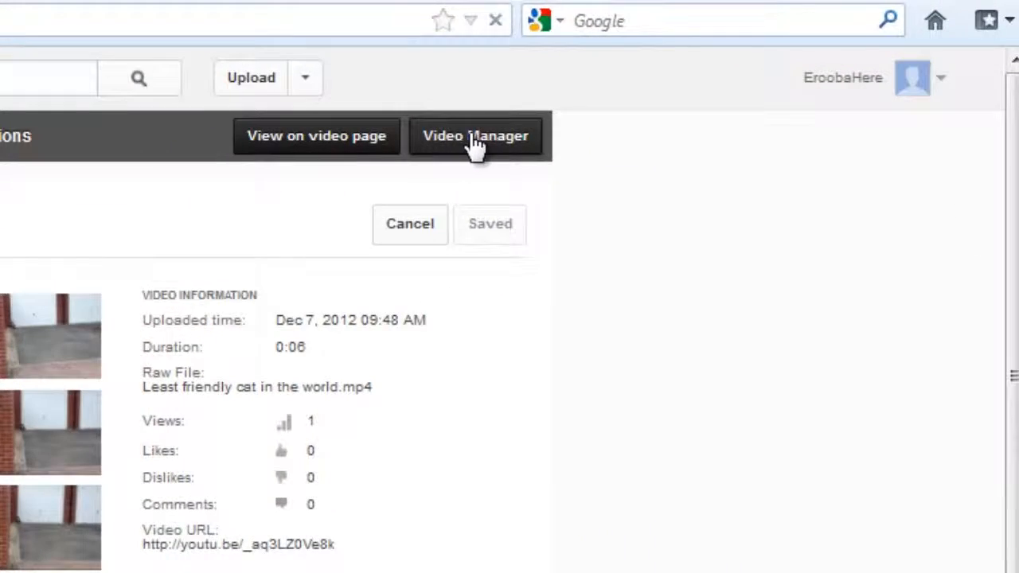
click(475, 139)
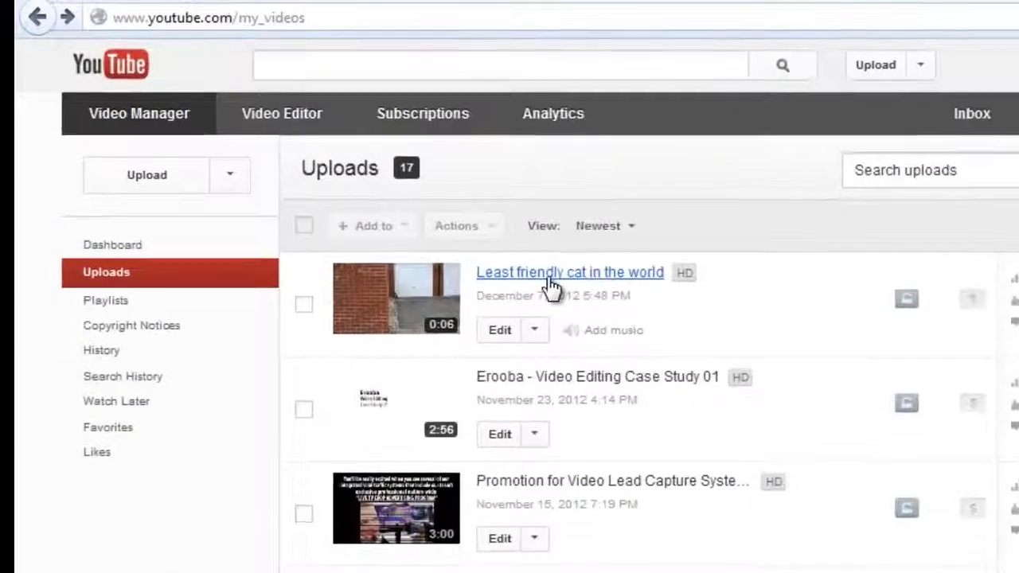
click(398, 197)
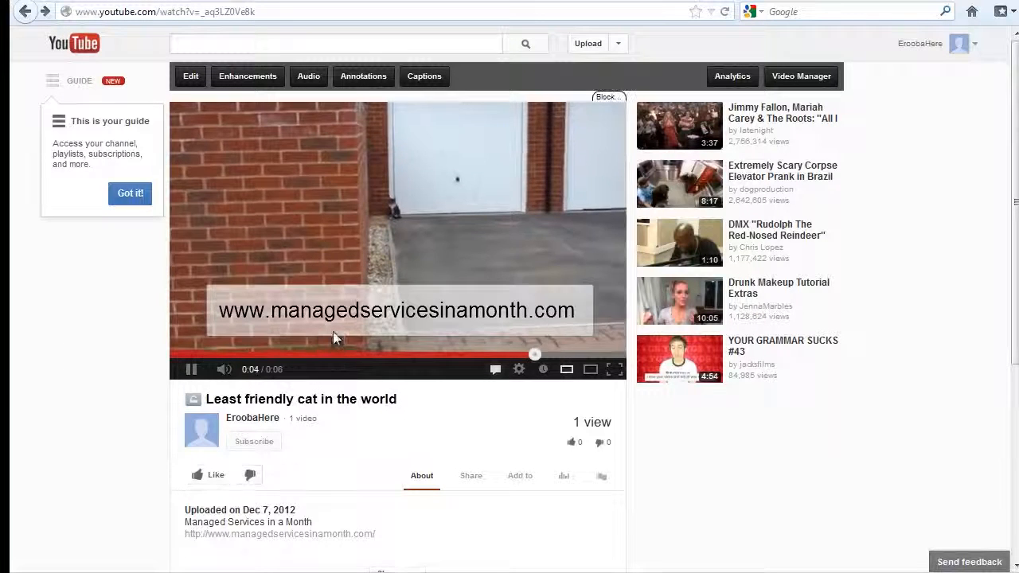
click(486, 355)
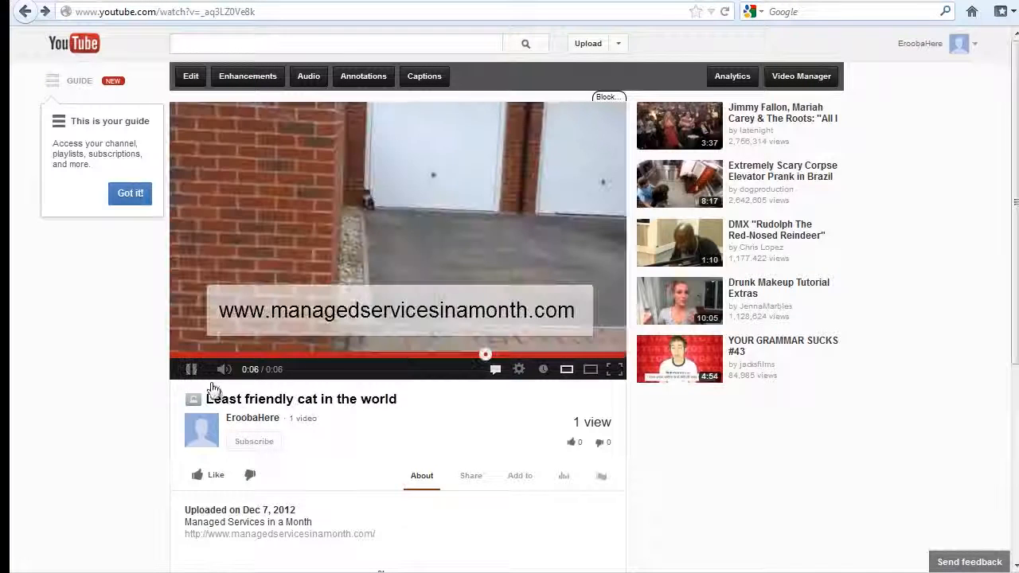
click(191, 369)
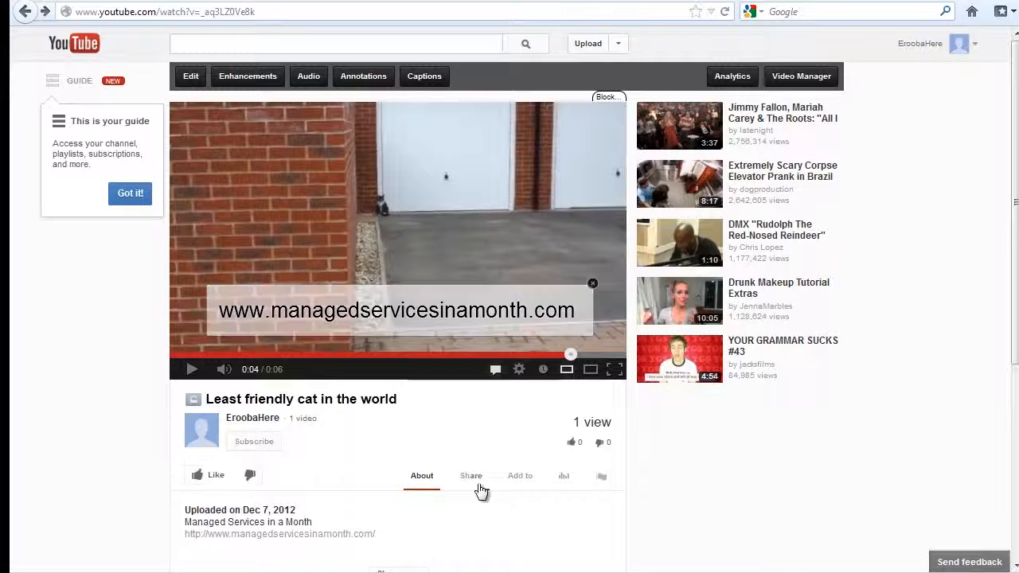
- Examine the web-address link in the description and the note overlay on the video's watch page
scroll(212, 391, down, 3)
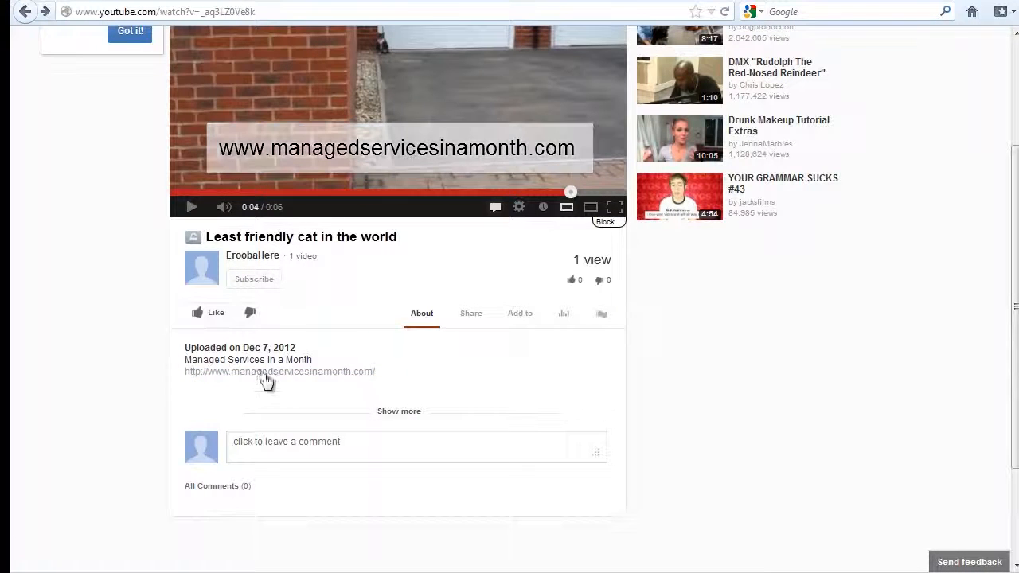
scroll(549, 358, up, 1)
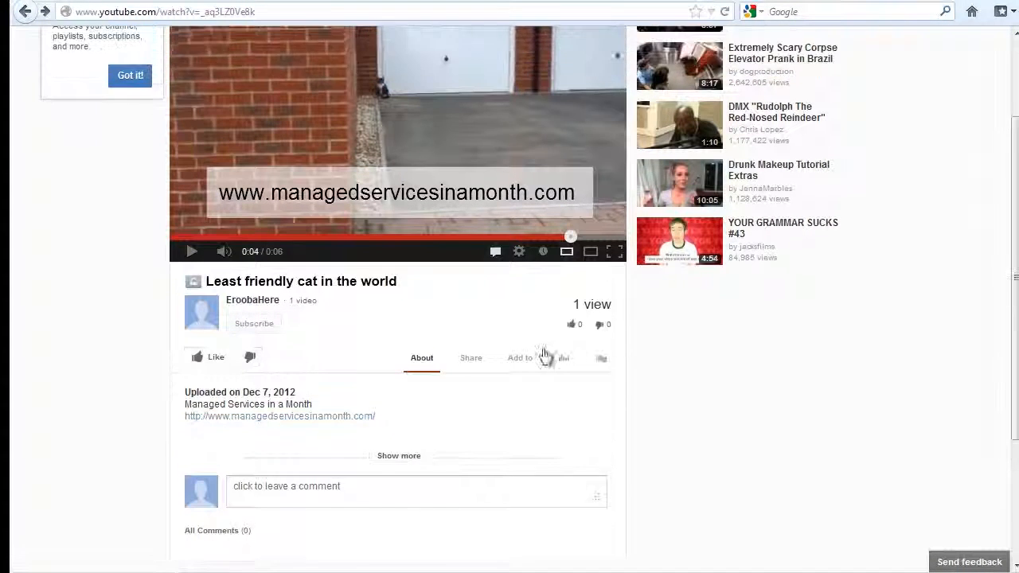
scroll(544, 356, up, 1)
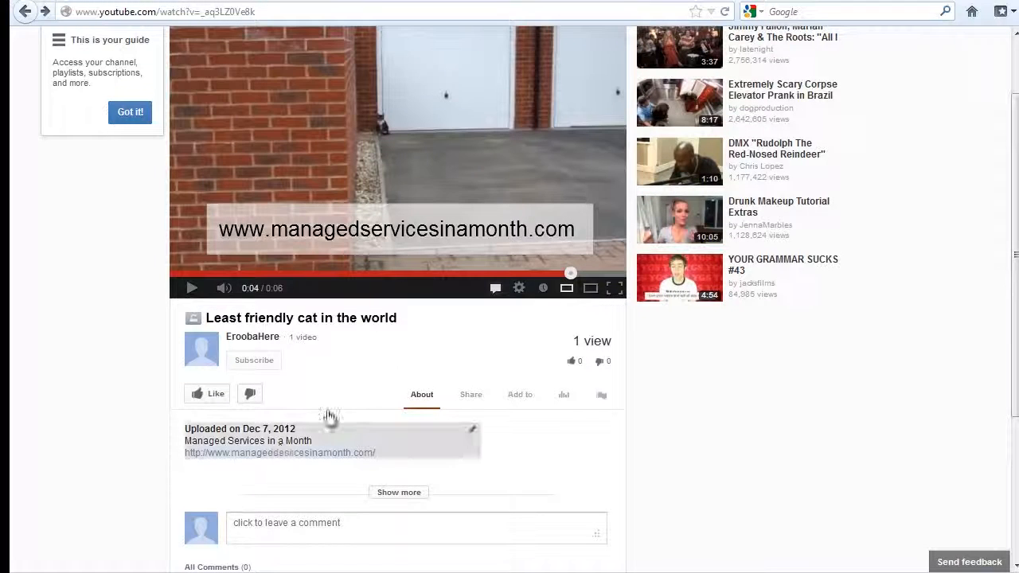
scroll(351, 374, up, 2)
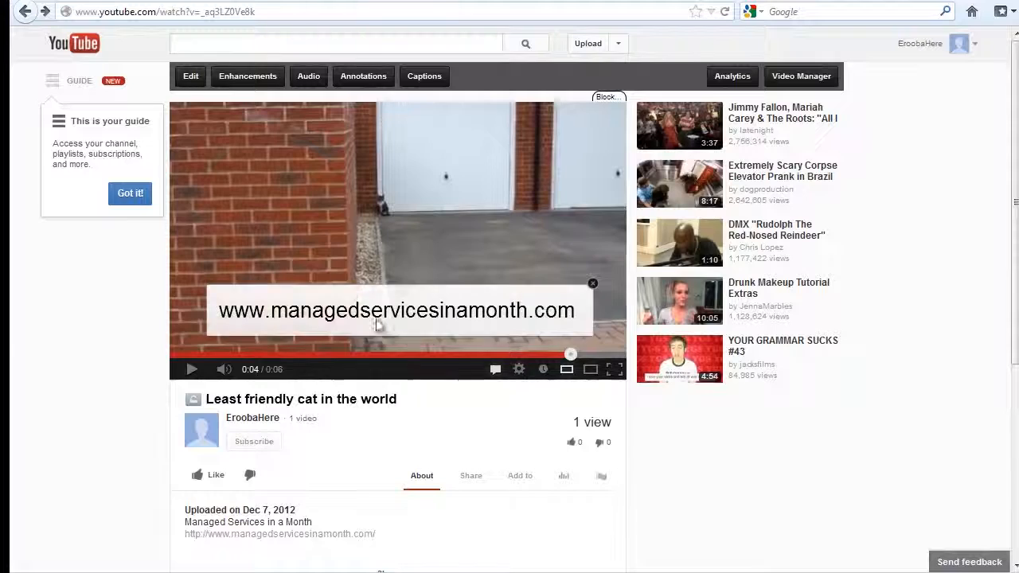
- Review the endorsement video page on managedservicesinamonth.com for the free-book requirements and the reasons behind the offer
click(475, 316)
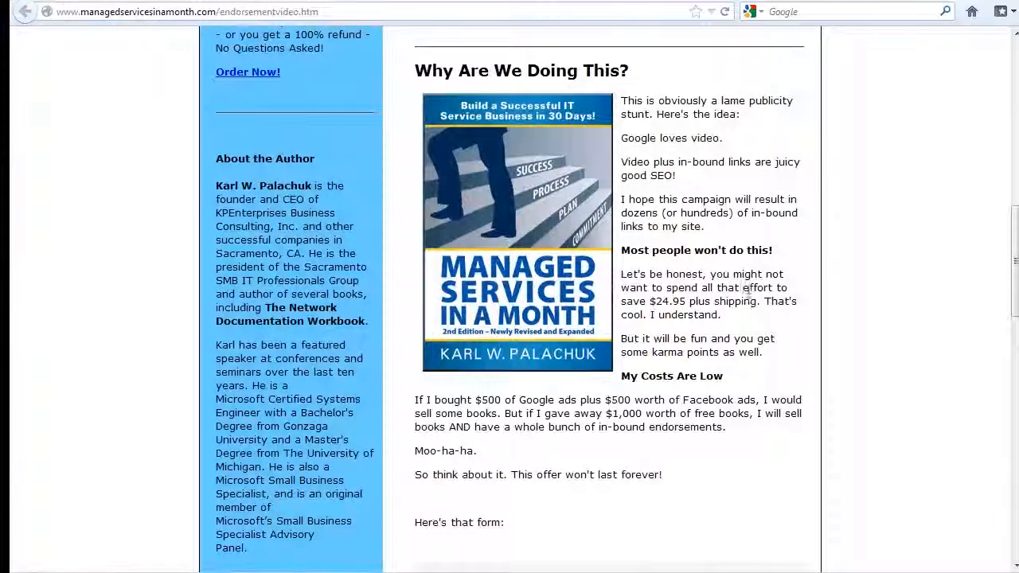
scroll(782, 318, up, 20)
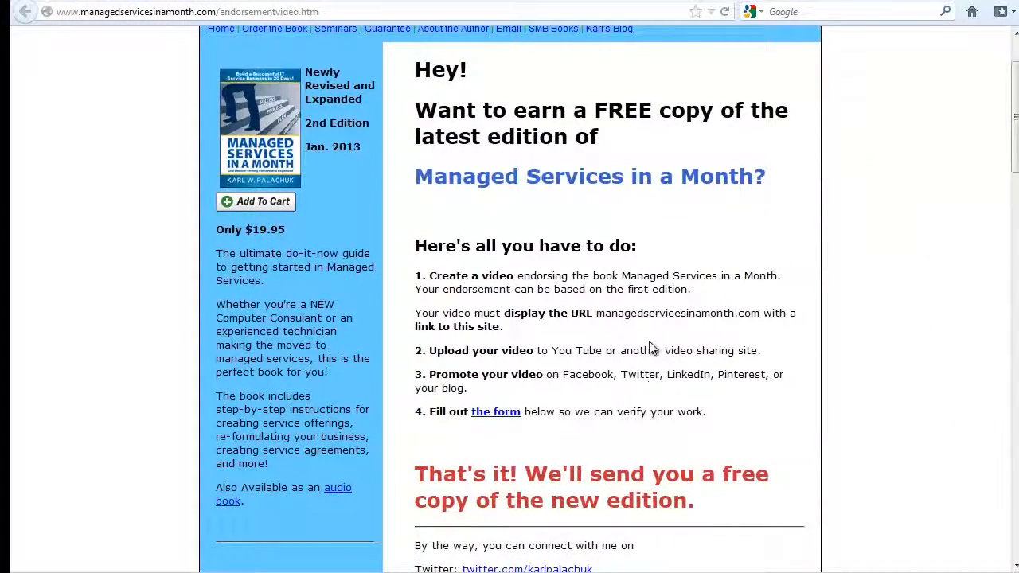
scroll(652, 346, down, 4)
scroll(671, 311, down, 4)
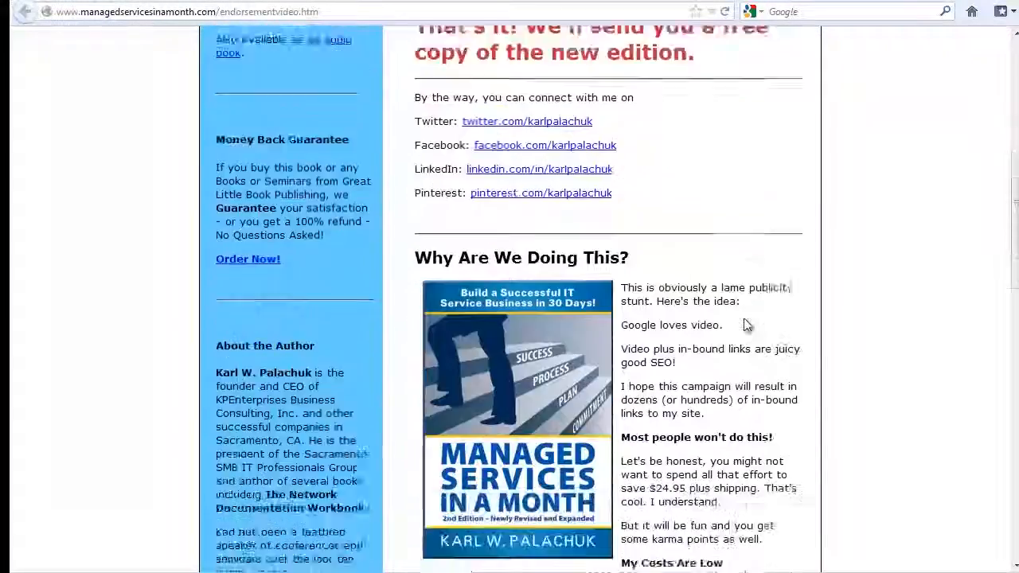
scroll(746, 324, up, 2)
scroll(748, 324, up, 5)
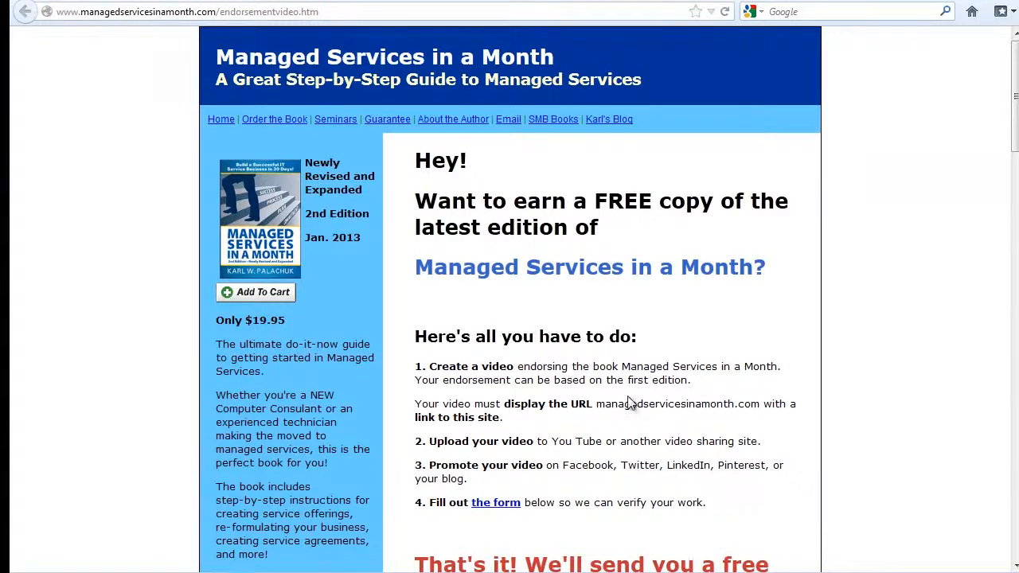
scroll(628, 404, down, 5)
scroll(698, 351, up, 5)
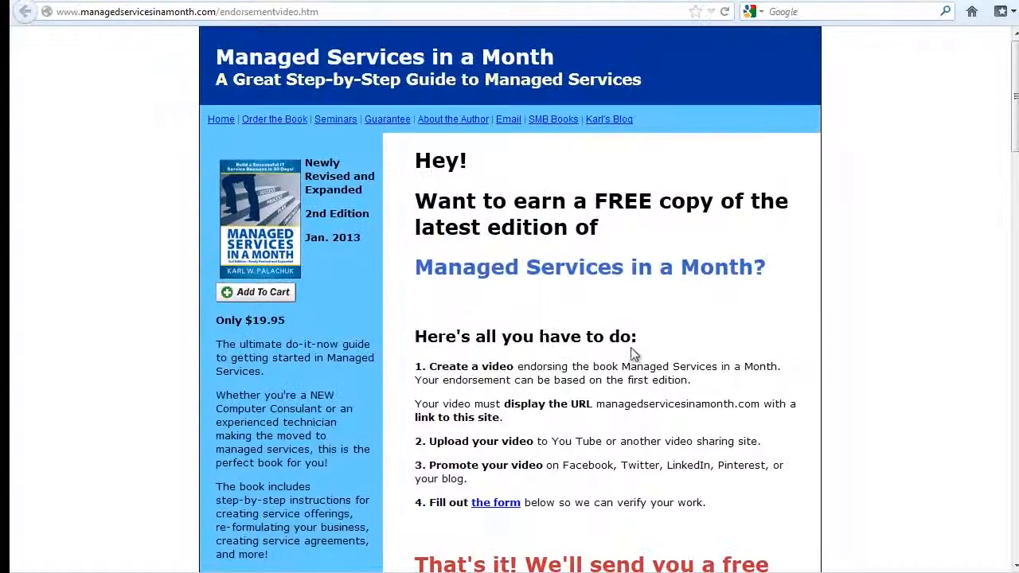